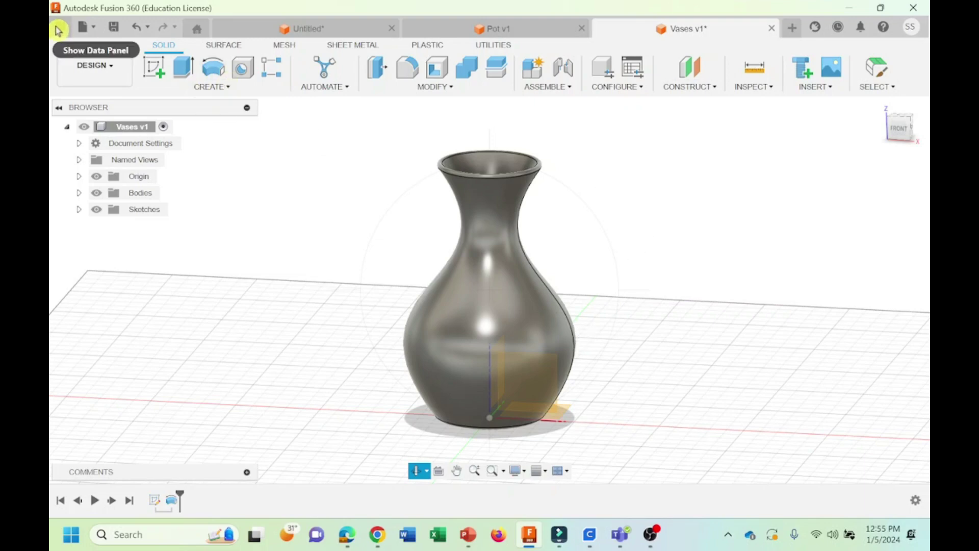
Step: Create a new design with its origin planes shown and start a sketch on the XZ plane
{"action": "left_click", "coordinate": [95, 31]}
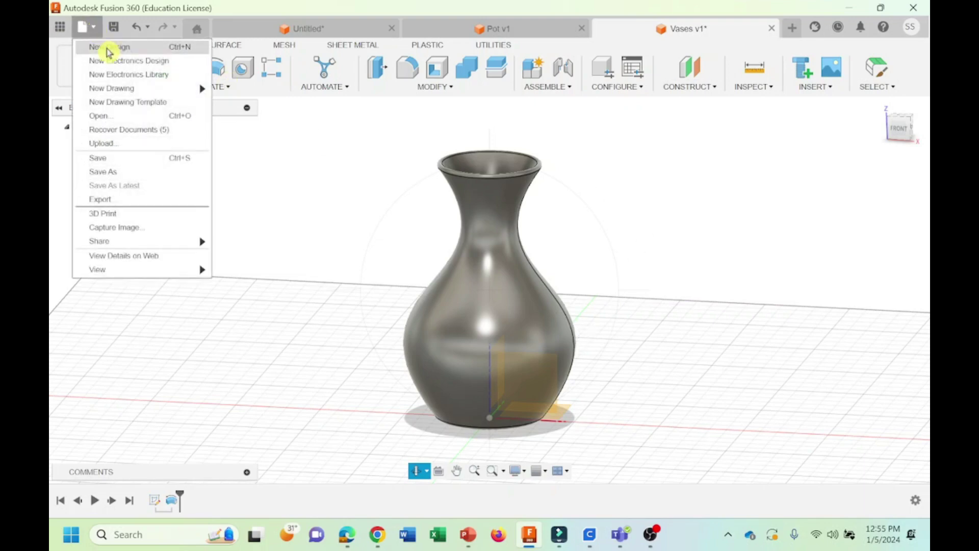
{"action": "left_click", "coordinate": [109, 47]}
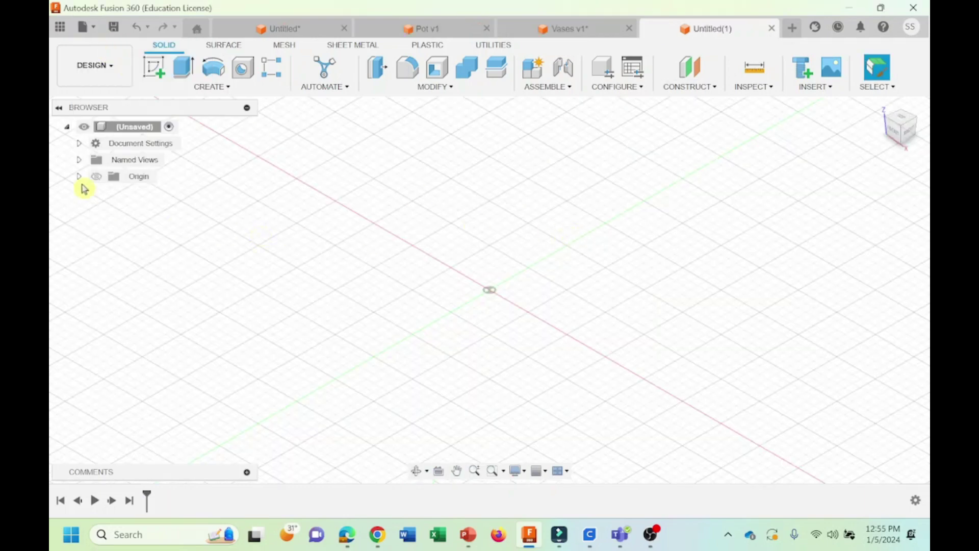
{"action": "left_click", "coordinate": [96, 176]}
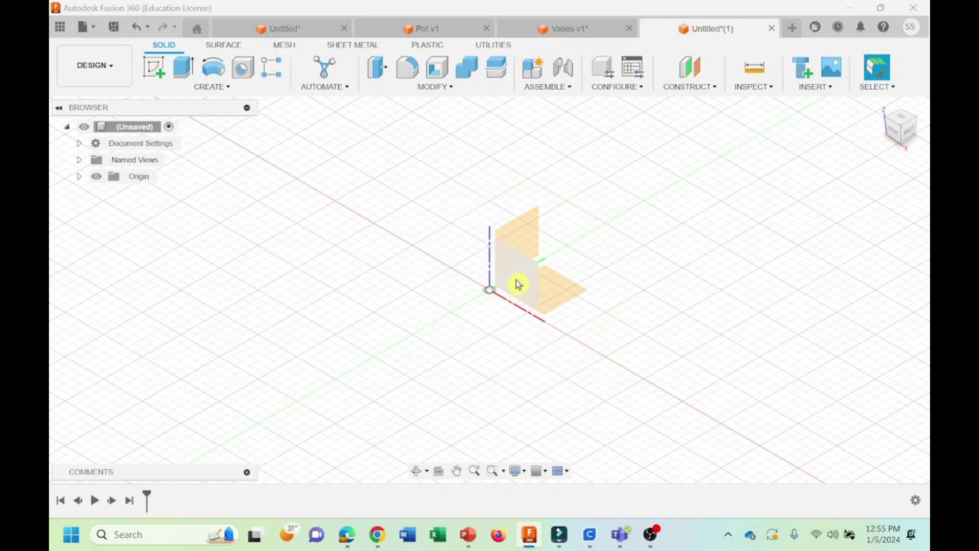
{"action": "left_click", "coordinate": [518, 284]}
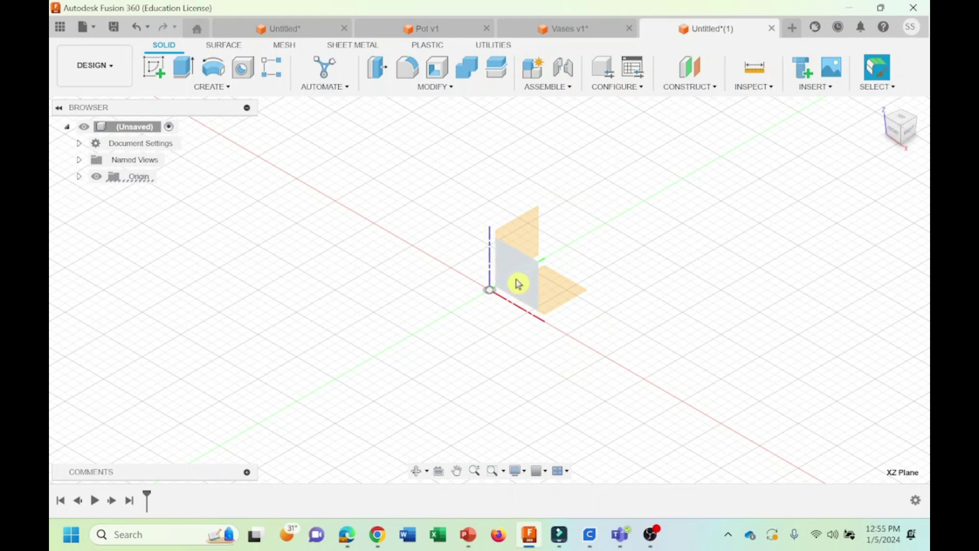
{"action": "right_click", "coordinate": [518, 283]}
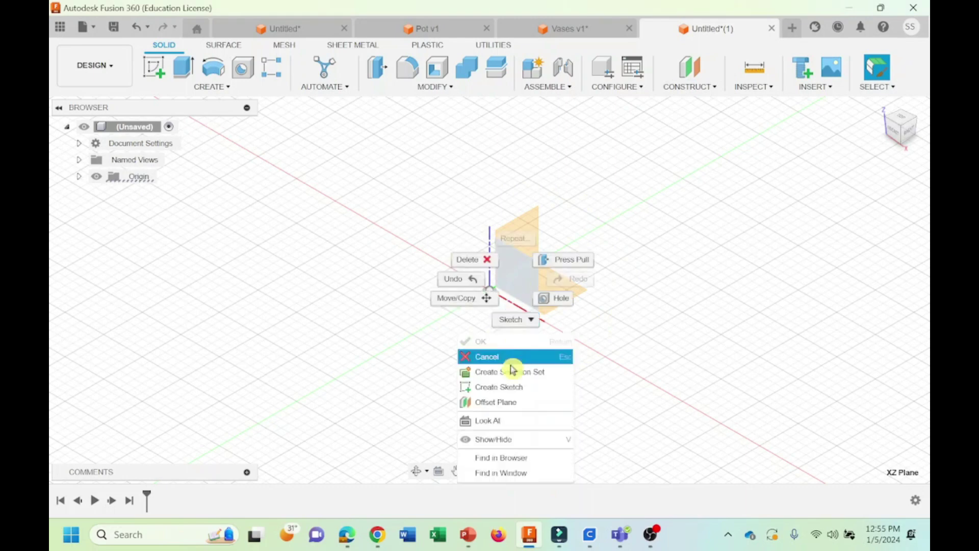
{"action": "left_click", "coordinate": [510, 387]}
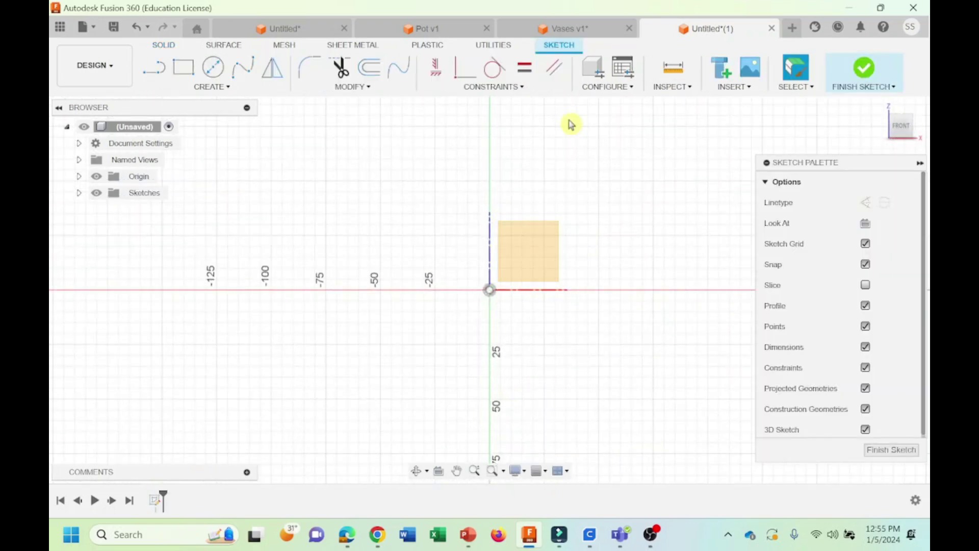
Step: Open the profile sketch of the finished Vases v1 design and examine its curve and dimensions
{"action": "left_click", "coordinate": [561, 29]}
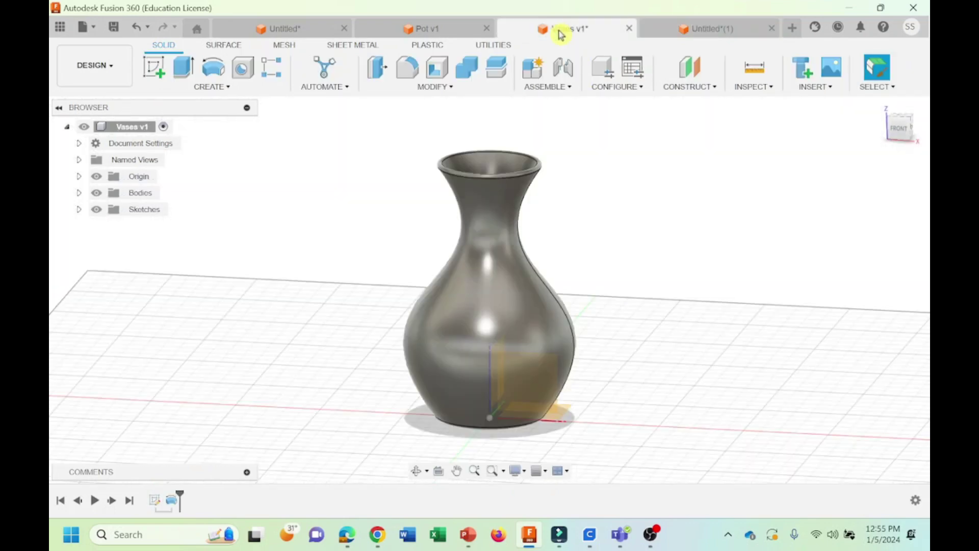
{"action": "right_click", "coordinate": [156, 504]}
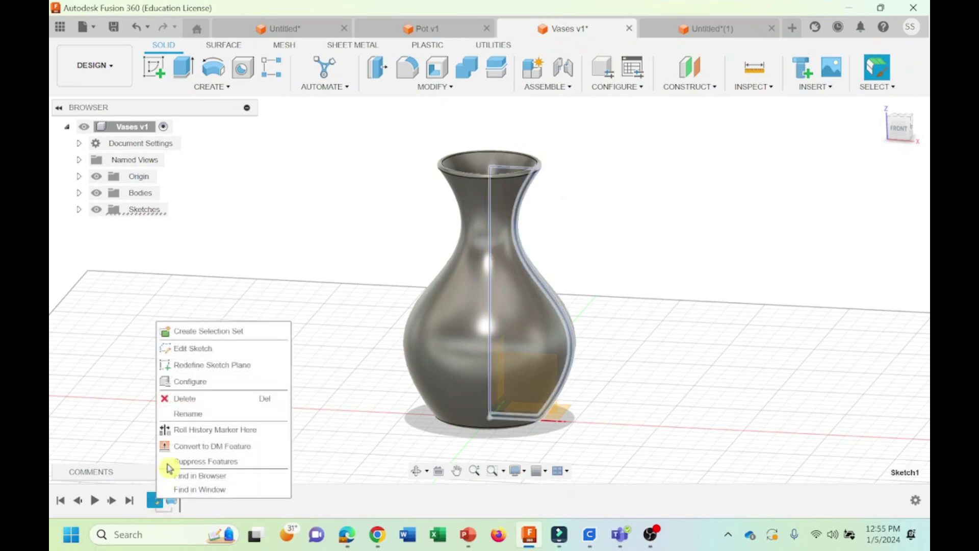
{"action": "left_click", "coordinate": [187, 352]}
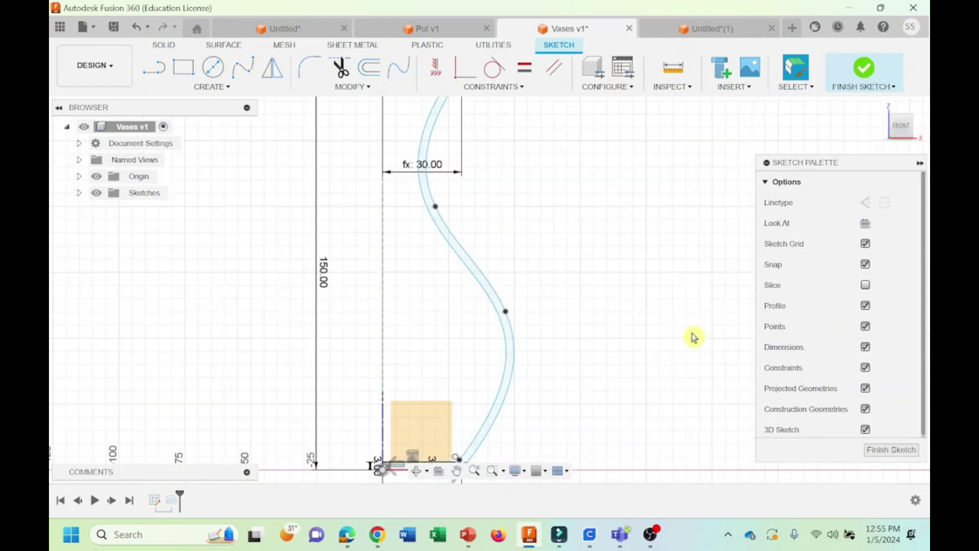
{"action": "scroll", "coordinate": [692, 338], "scroll_direction": "up", "scroll_amount": 2}
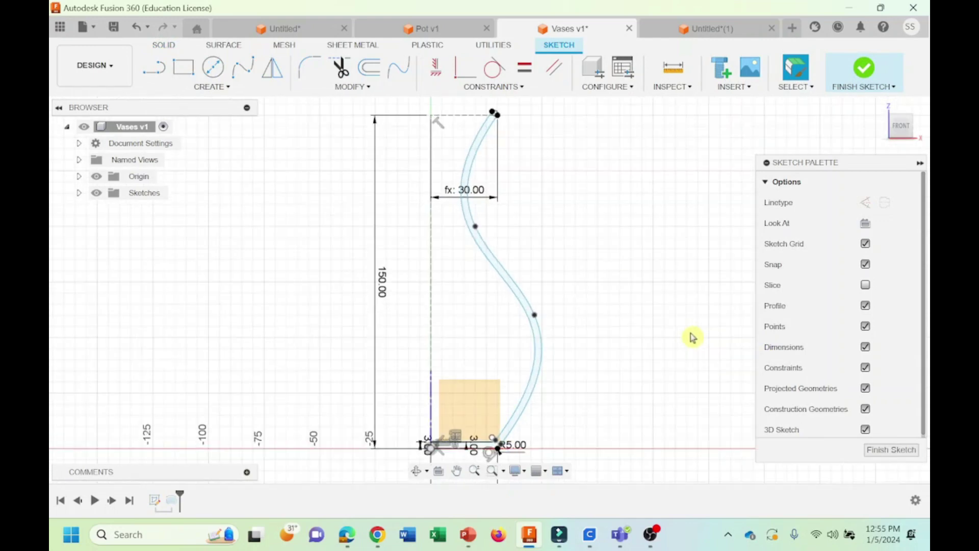
{"action": "scroll", "coordinate": [692, 338], "scroll_direction": "down", "scroll_amount": 1}
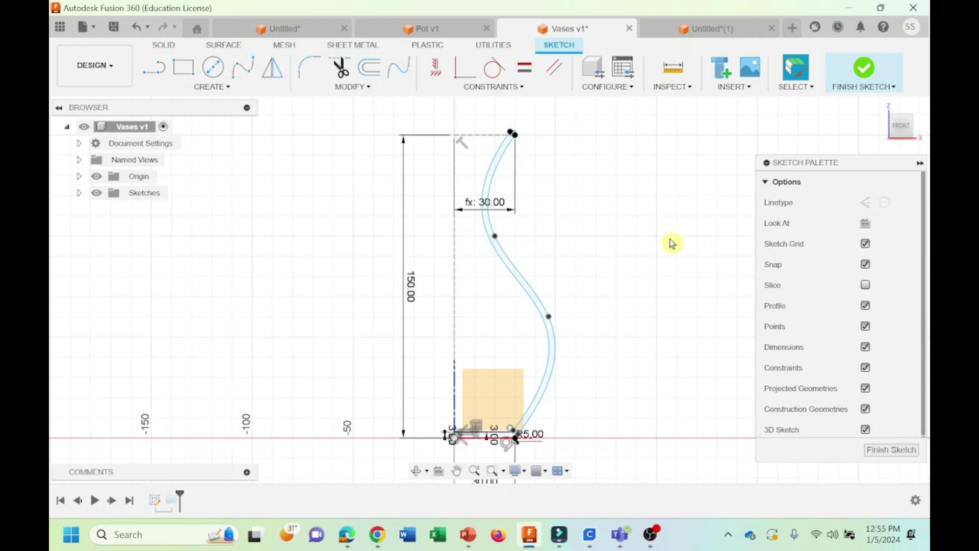
Step: Return to the new design's sketch and draw a 30 mm horizontal base line from the origin along the red axis
{"action": "left_click", "coordinate": [696, 33]}
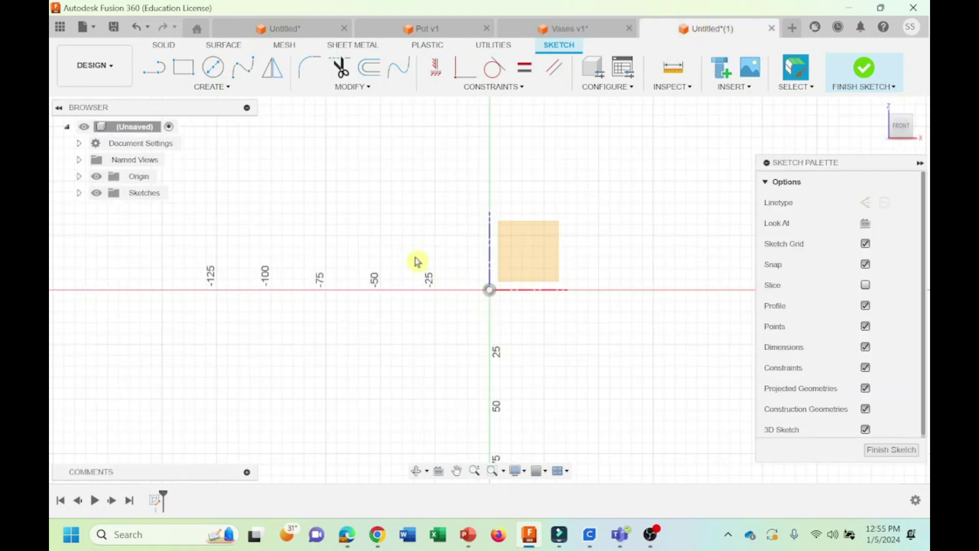
{"action": "left_click", "coordinate": [155, 73]}
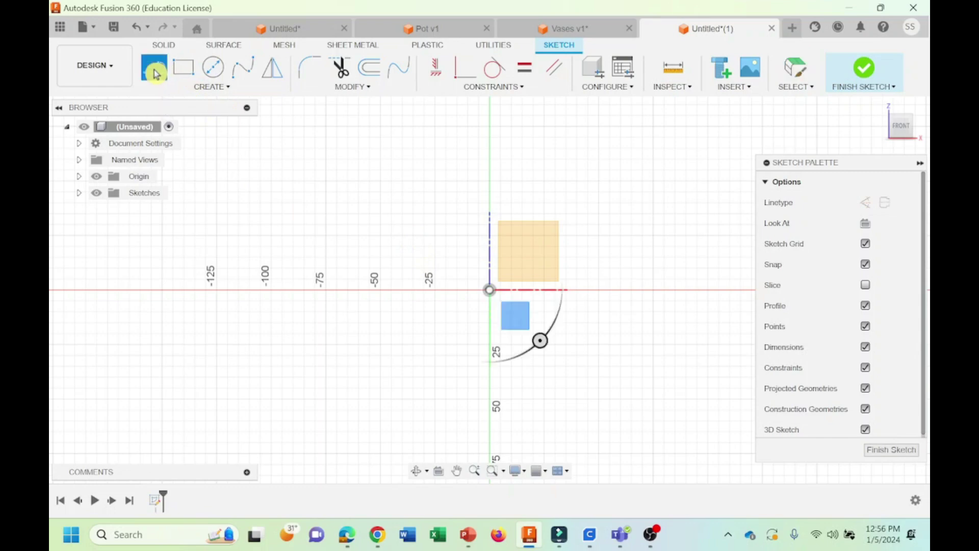
{"action": "left_click", "coordinate": [489, 290]}
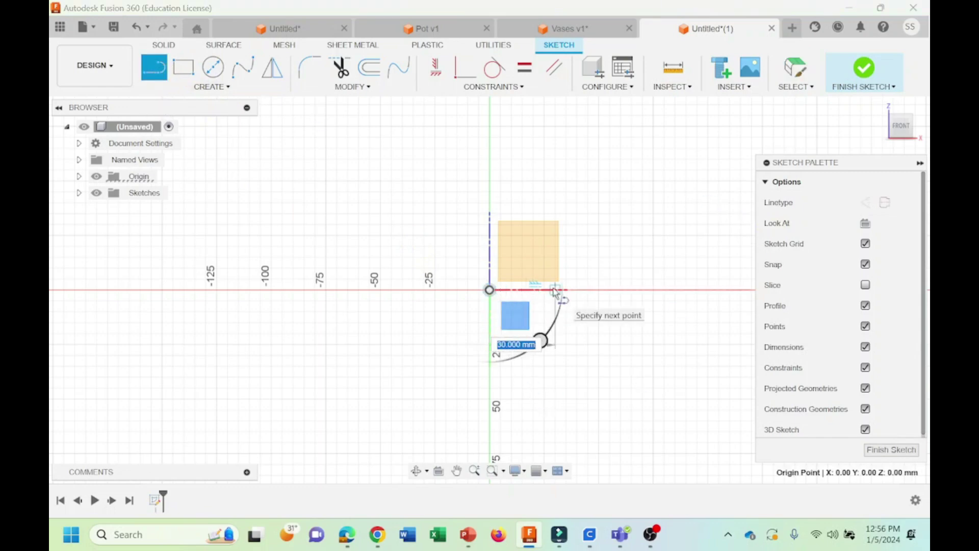
{"action": "type", "text": "30"}
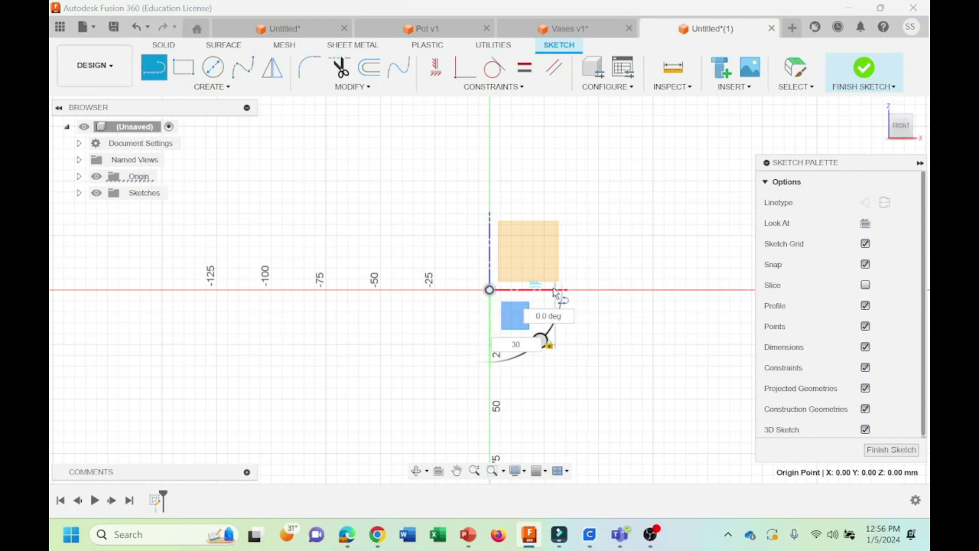
{"action": "double_click", "coordinate": [554, 292]}
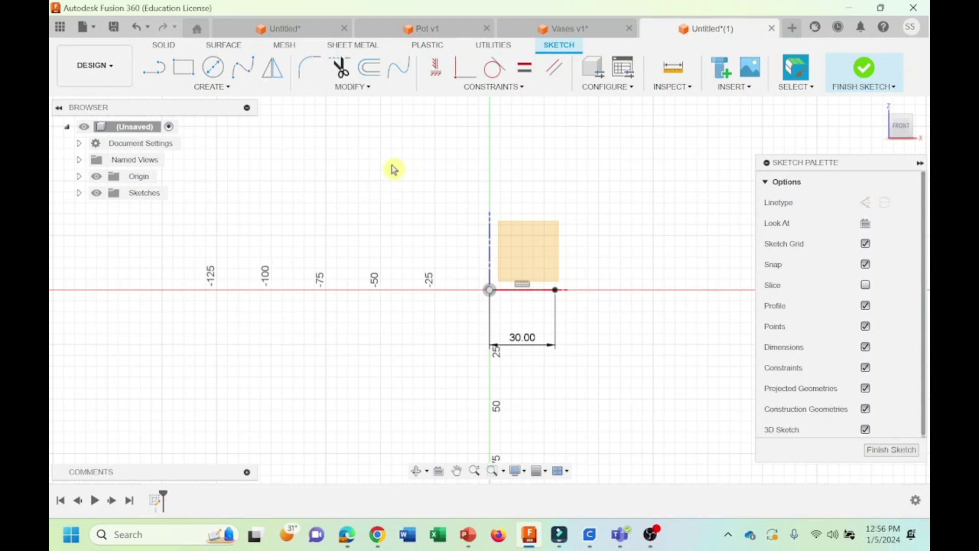
Step: Draw a 150 mm vertical construction line upward from the origin
{"action": "left_click", "coordinate": [865, 202]}
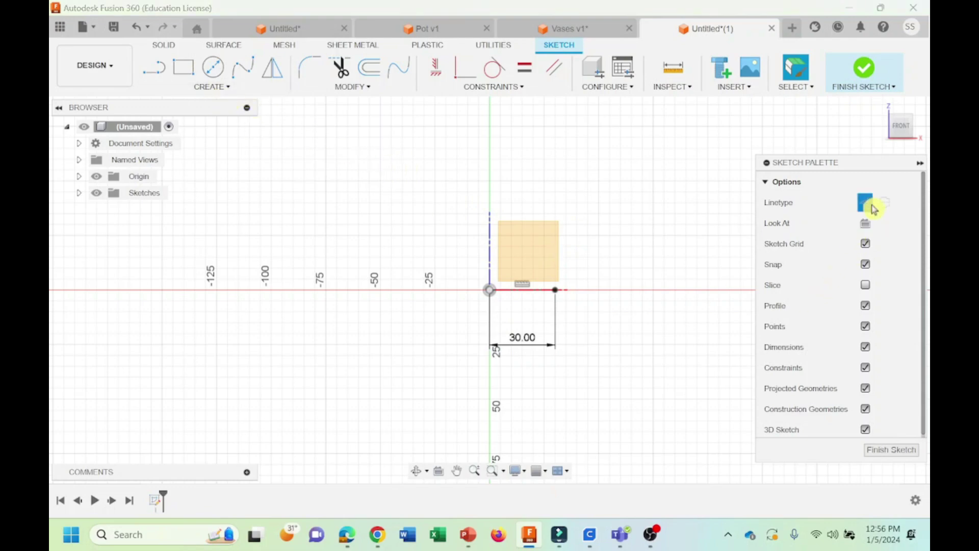
{"action": "left_click", "coordinate": [153, 66]}
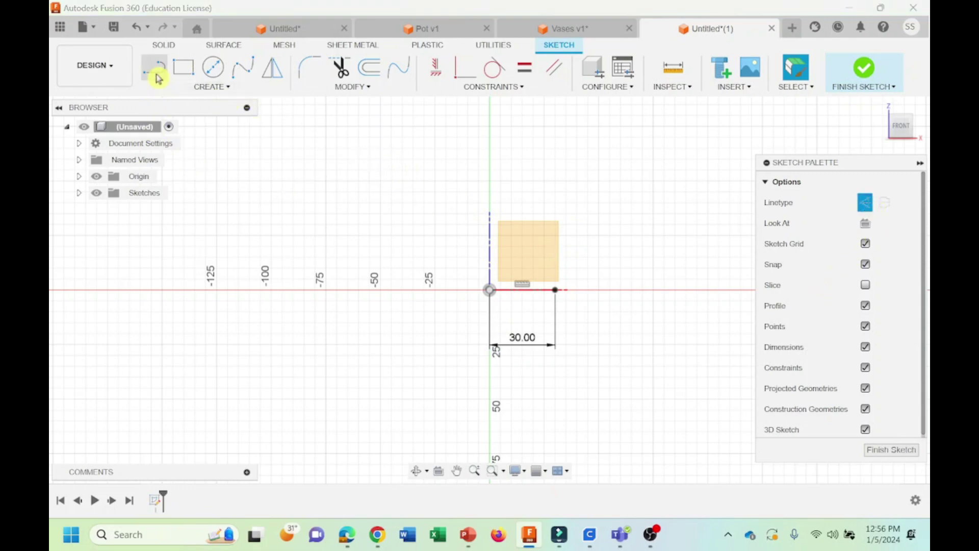
{"action": "left_click", "coordinate": [489, 290]}
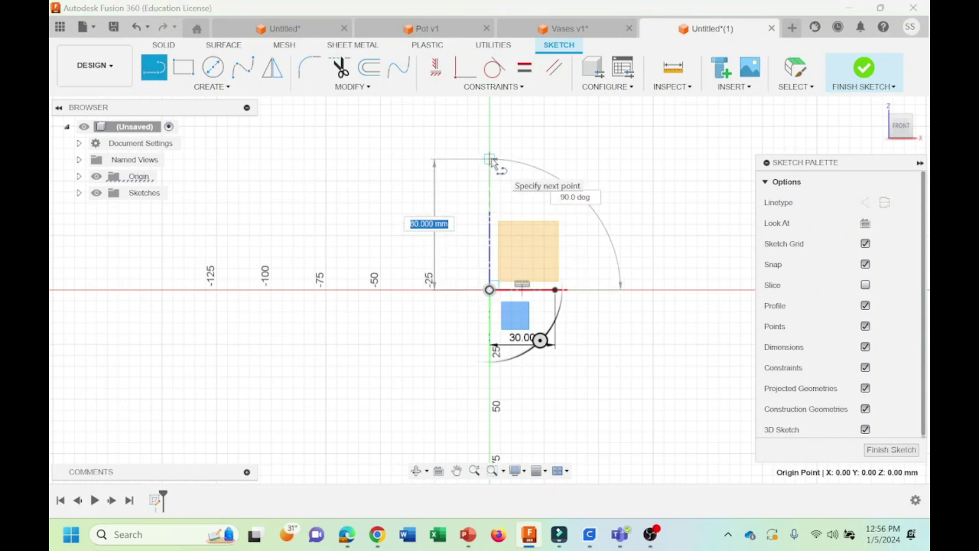
{"action": "type", "text": "150"}
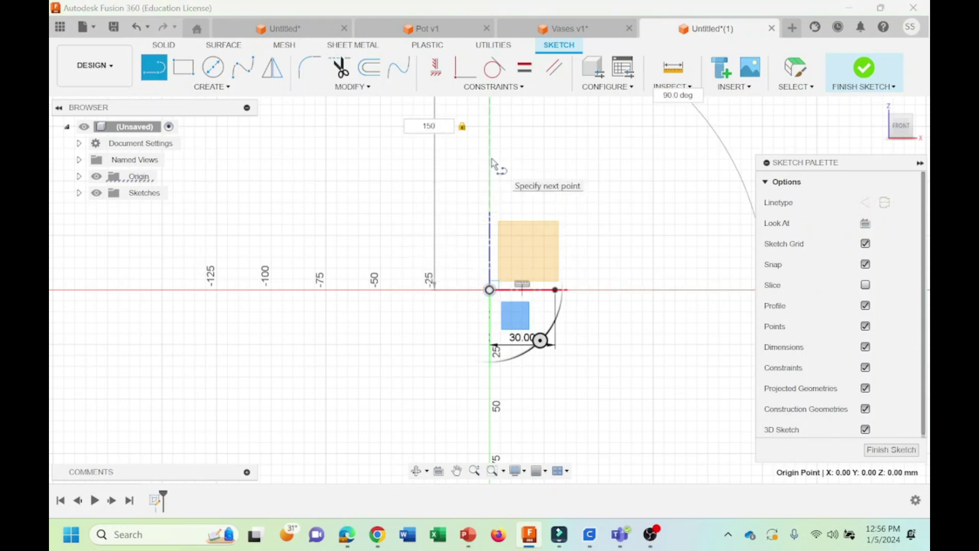
{"action": "key", "text": "Return"}
{"action": "key", "text": "Escape"}
{"action": "scroll", "coordinate": [527, 265], "scroll_direction": "down", "scroll_amount": 3}
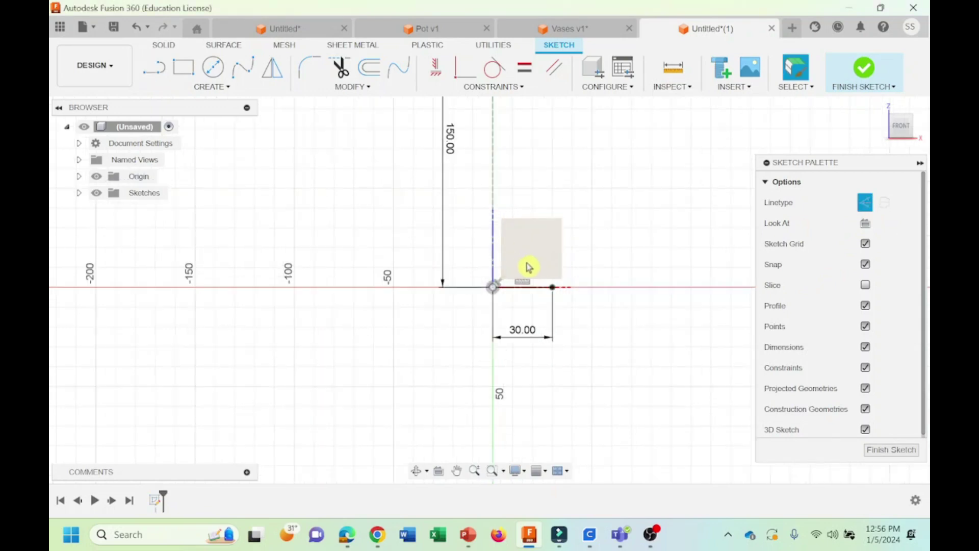
{"action": "scroll", "coordinate": [631, 234], "scroll_direction": "down", "scroll_amount": 2}
{"action": "mouse_move", "coordinate": [661, 159]}
{"action": "middle_mouse_down"}
{"action": "mouse_move", "coordinate": [518, 286]}
{"action": "mouse_move", "coordinate": [510, 248]}
{"action": "middle_mouse_up"}
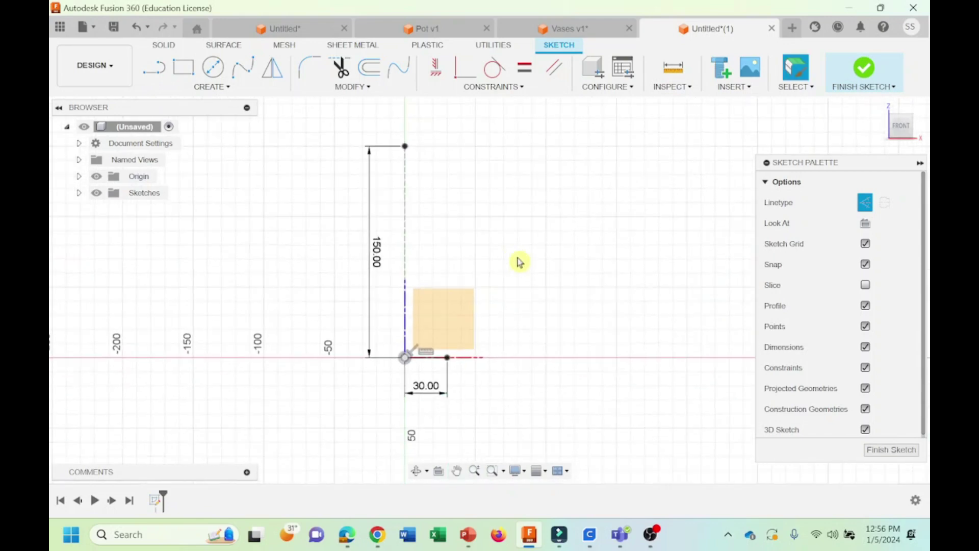
Step: Draw a 30 mm horizontal construction line outward from the upper end of the vertical line, on the same side as the base line
{"action": "left_click", "coordinate": [153, 67]}
{"action": "left_click", "coordinate": [405, 147]}
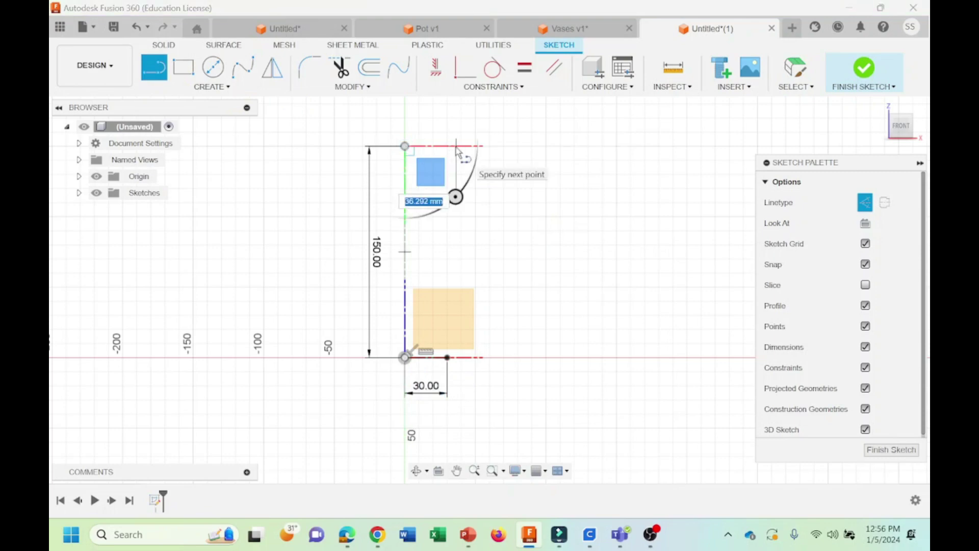
{"action": "type", "text": "30"}
{"action": "key", "text": "Tab"}
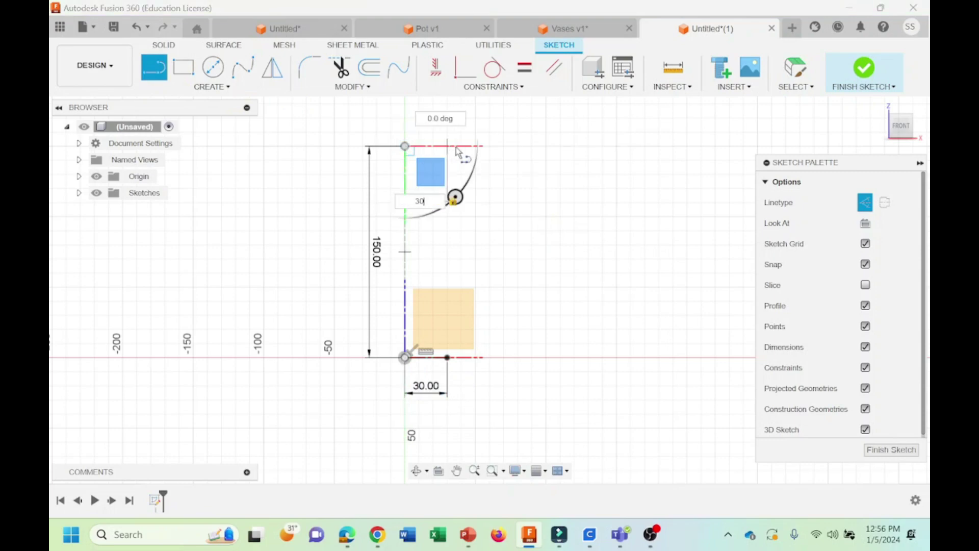
{"action": "key", "text": "Return"}
{"action": "key", "text": "Escape"}
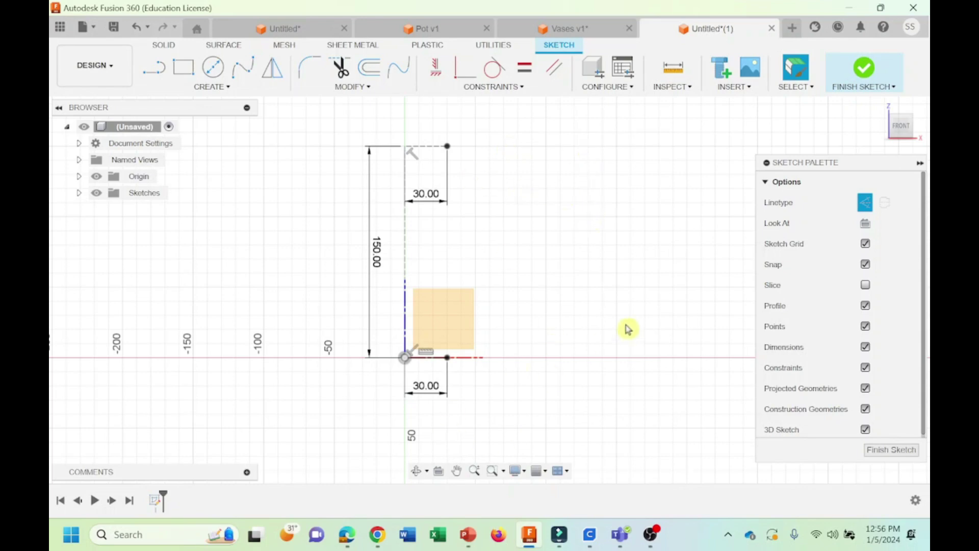
Step: Sketch a fit point spline from the base line's outer end through about (50, 50) and (20, 100) mm to the upper line's outer end
{"action": "left_click", "coordinate": [244, 75]}
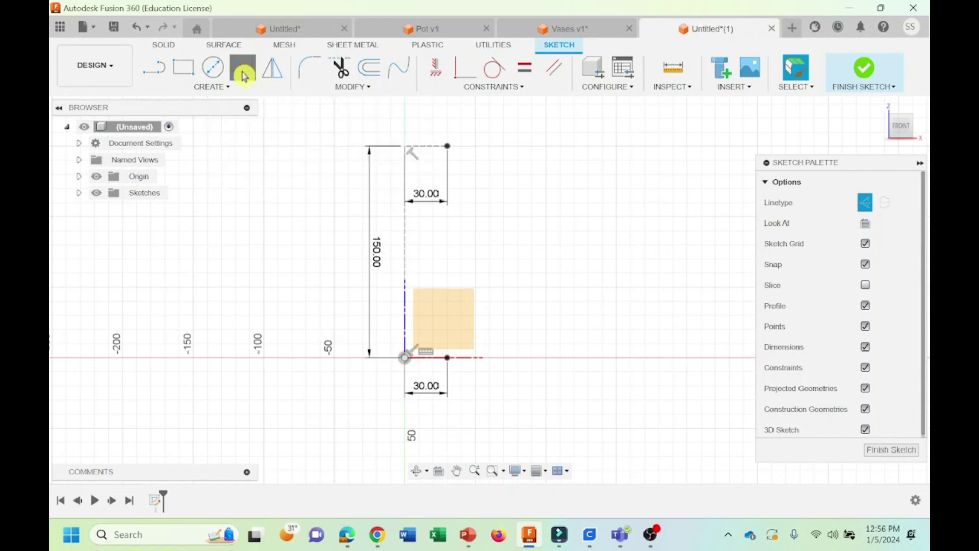
{"action": "left_click", "coordinate": [447, 357]}
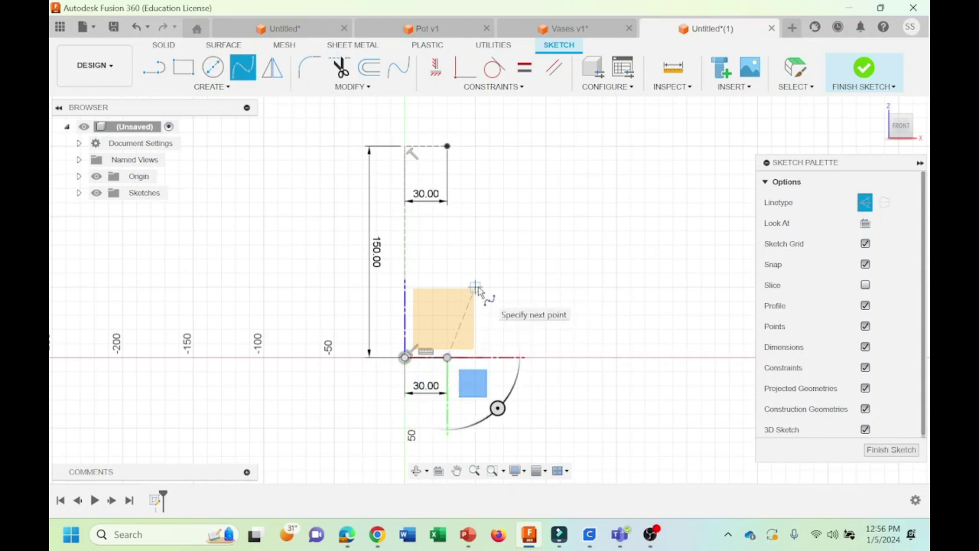
{"action": "left_click", "coordinate": [476, 287]}
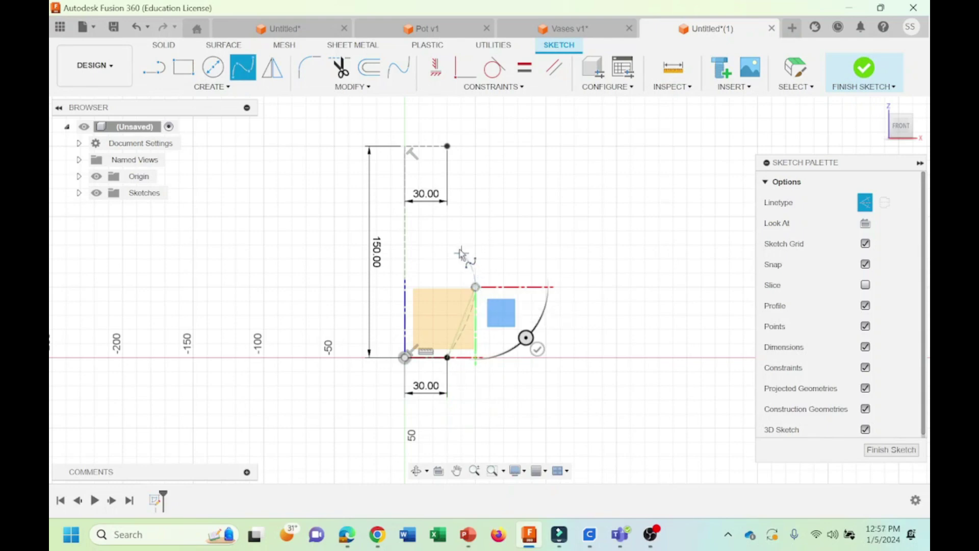
{"action": "left_click", "coordinate": [432, 217]}
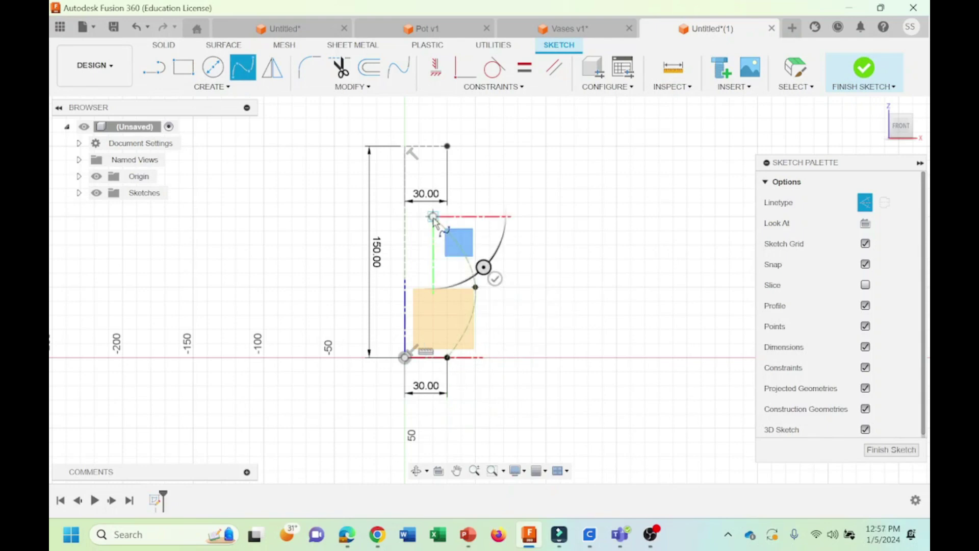
{"action": "left_click", "coordinate": [447, 147]}
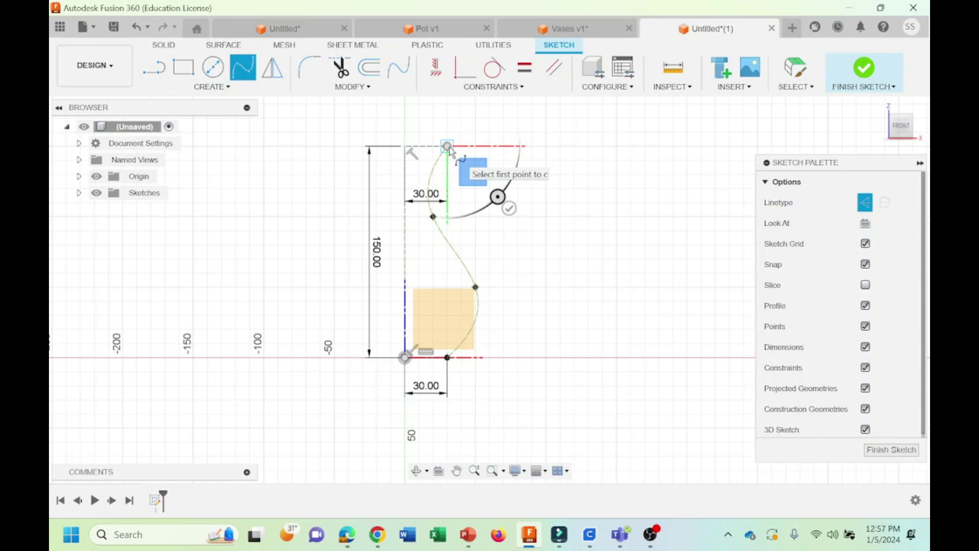
{"action": "left_click", "coordinate": [448, 147]}
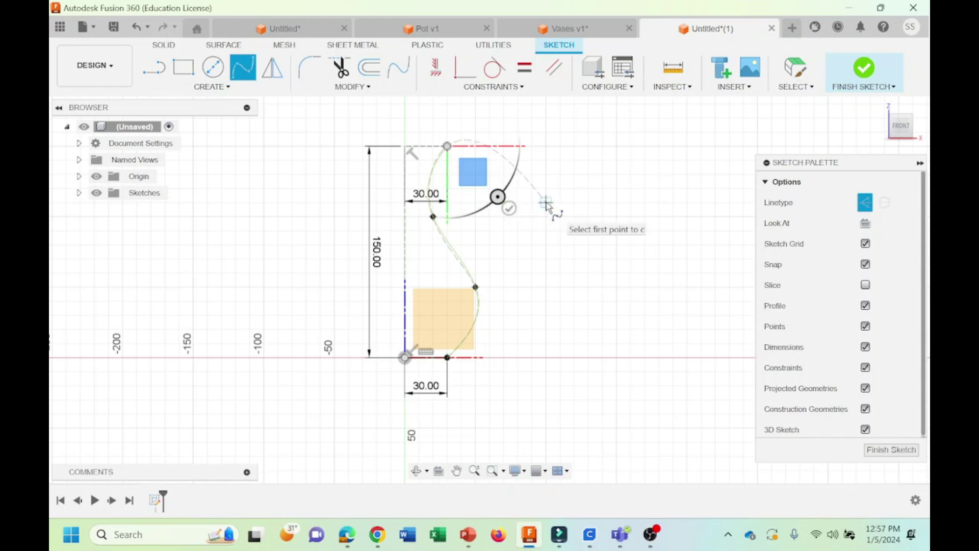
{"action": "left_click", "coordinate": [510, 208]}
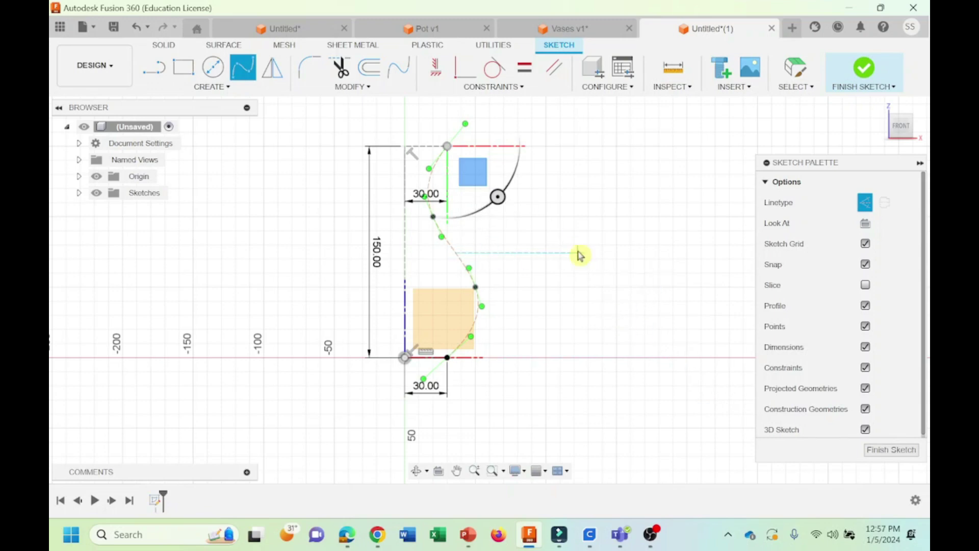
{"action": "key", "text": "Escape"}
Step: Change the vase profile spline from construction to normal linetype
{"action": "left_click", "coordinate": [461, 262]}
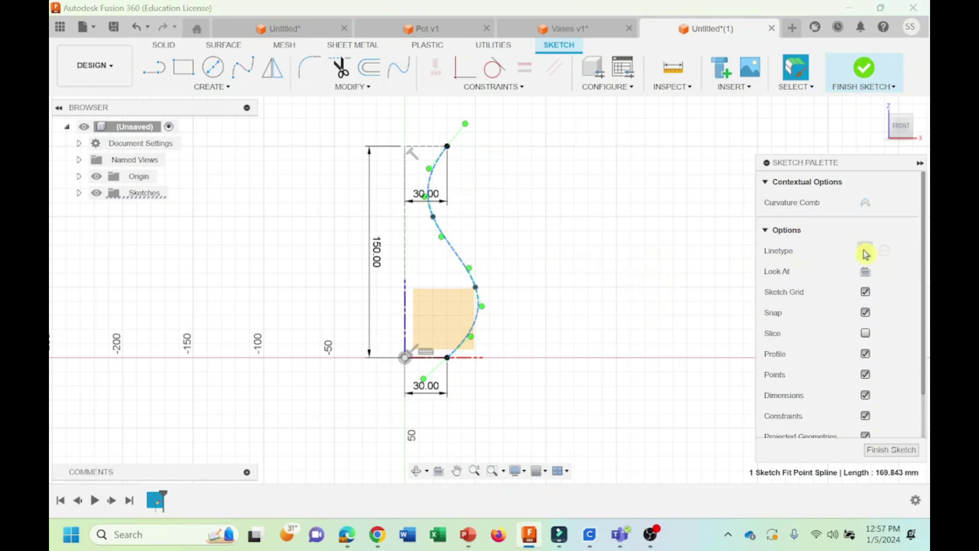
{"action": "left_click", "coordinate": [601, 206]}
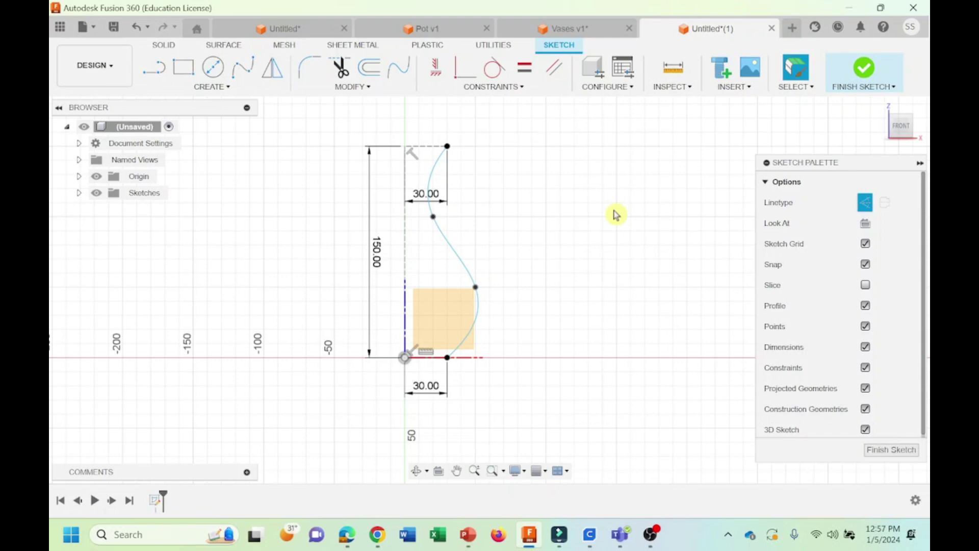
{"action": "scroll", "coordinate": [616, 214], "scroll_direction": "up", "scroll_amount": 2}
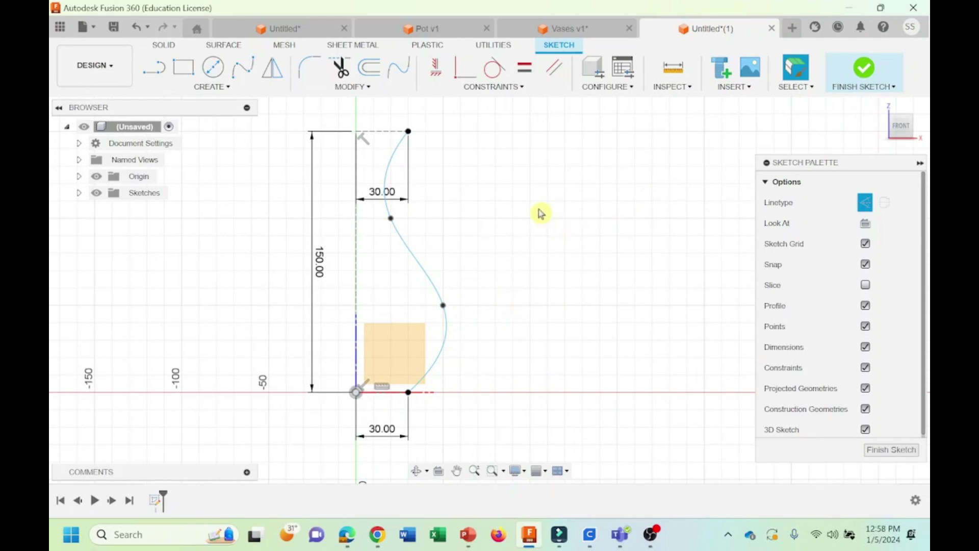
Step: Offset the chained base line and profile spline 3 mm toward the inside of the vase
{"action": "left_click", "coordinate": [369, 68]}
{"action": "left_click", "coordinate": [388, 398]}
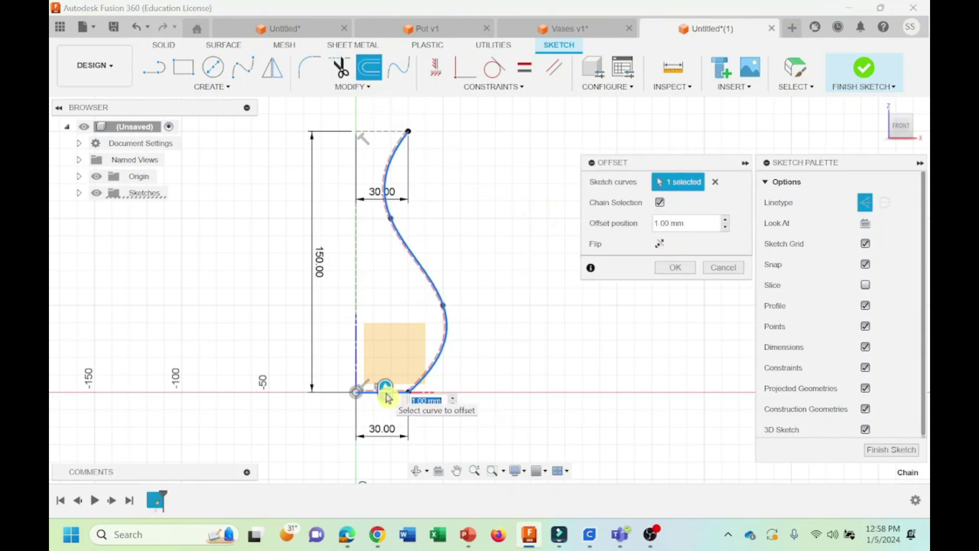
{"action": "left_click", "coordinate": [692, 225]}
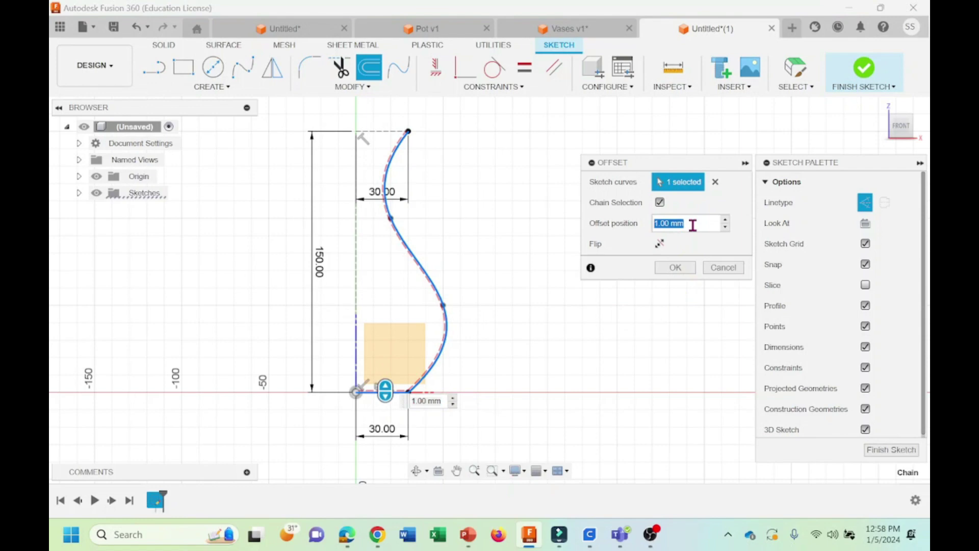
{"action": "type", "text": "3"}
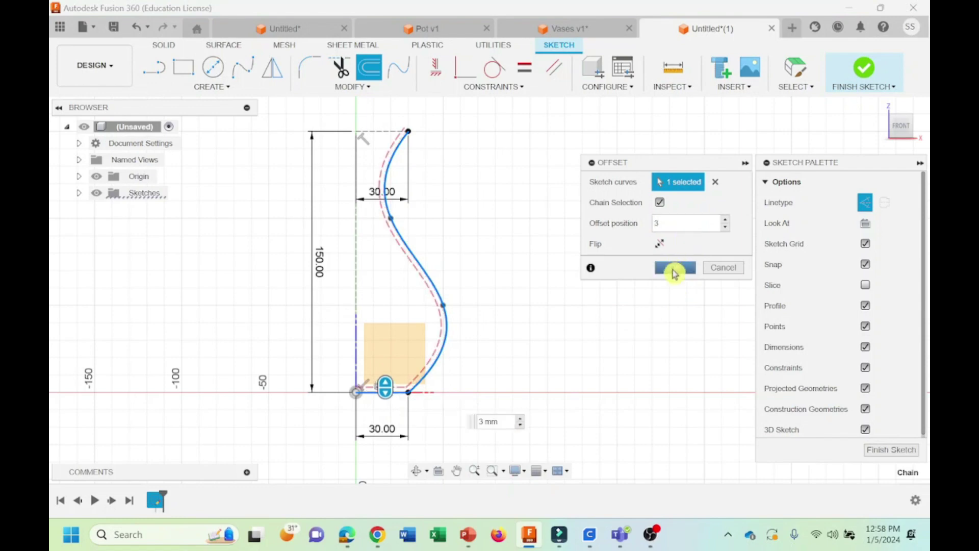
{"action": "left_click", "coordinate": [675, 270]}
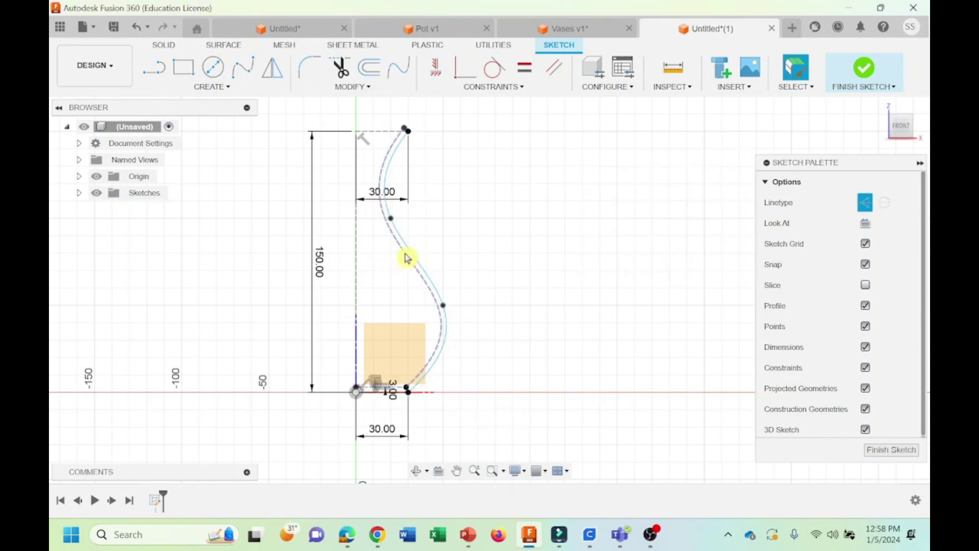
Step: Change the offset inner spline and the offset inner base line from construction to normal linetype
{"action": "left_click", "coordinate": [405, 258]}
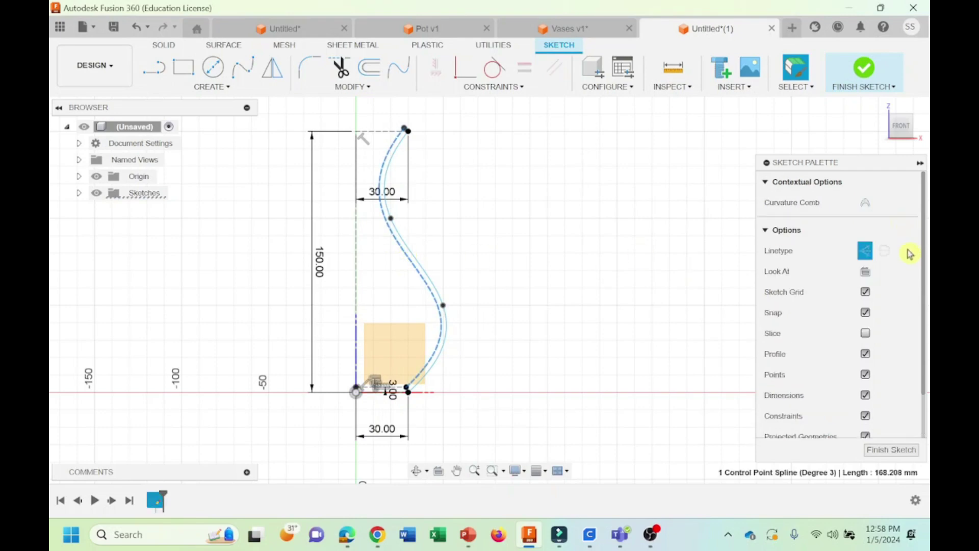
{"action": "left_click", "coordinate": [865, 255]}
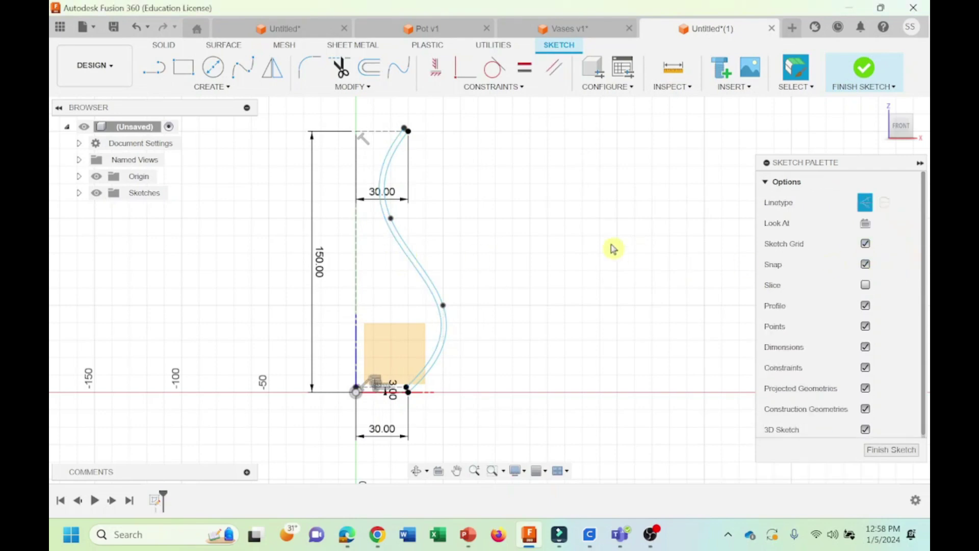
{"action": "scroll", "coordinate": [497, 335], "scroll_direction": "down", "scroll_amount": 1}
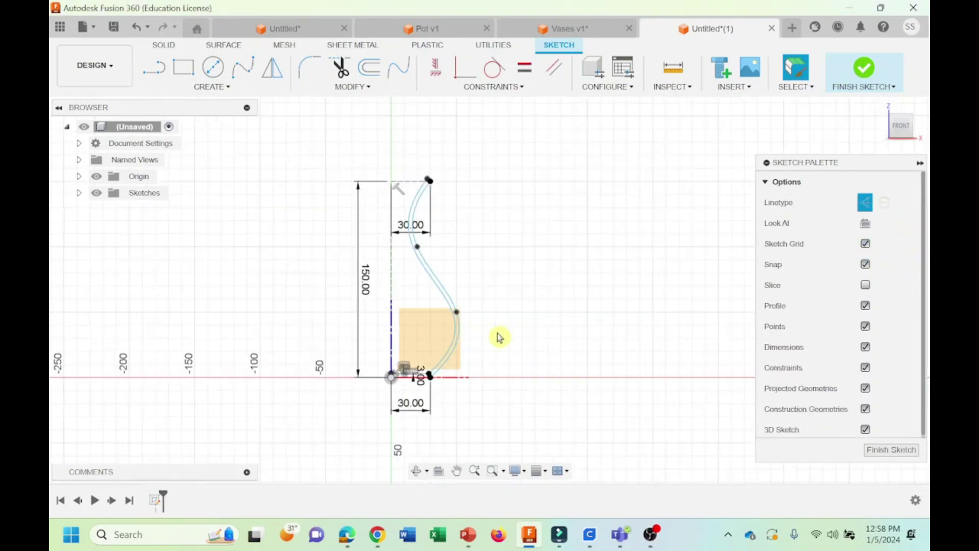
{"action": "scroll", "coordinate": [513, 336], "scroll_direction": "up", "scroll_amount": 6}
{"action": "middle_click_drag", "start_coordinate": [485, 286], "coordinate": [668, 219]}
{"action": "scroll", "coordinate": [665, 229], "scroll_direction": "up", "scroll_amount": 2}
{"action": "middle_click_drag", "start_coordinate": [597, 245], "coordinate": [667, 118]}
{"action": "left_click", "coordinate": [427, 320]}
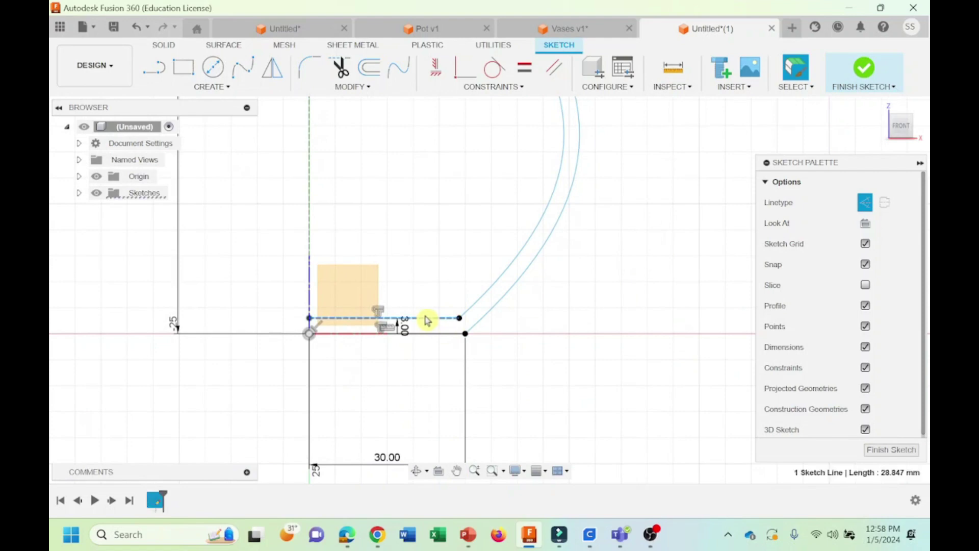
{"action": "left_click", "coordinate": [866, 202]}
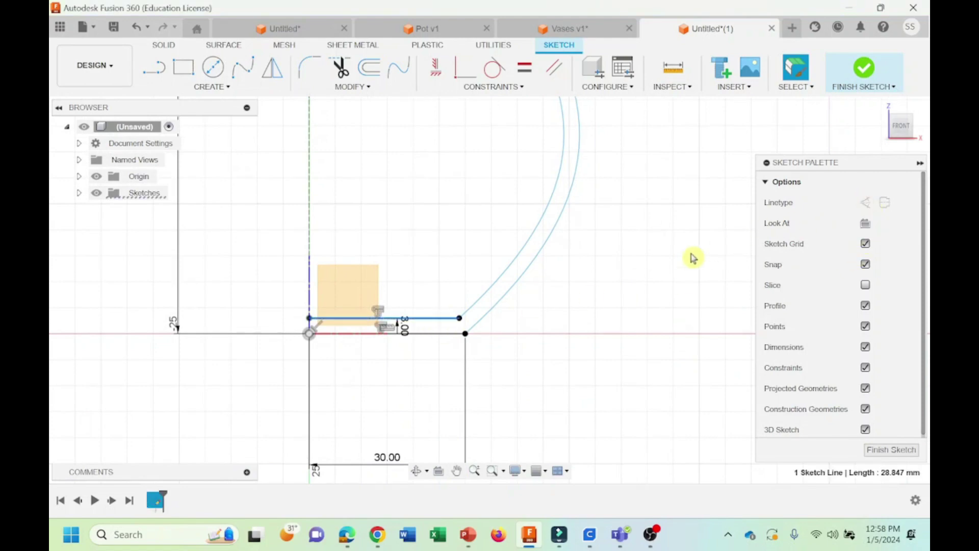
Step: Draw a 3 mm vertical line from the origin to the inner base line's end on the axis, closing the base
{"action": "scroll", "coordinate": [561, 326], "scroll_direction": "up", "scroll_amount": 2}
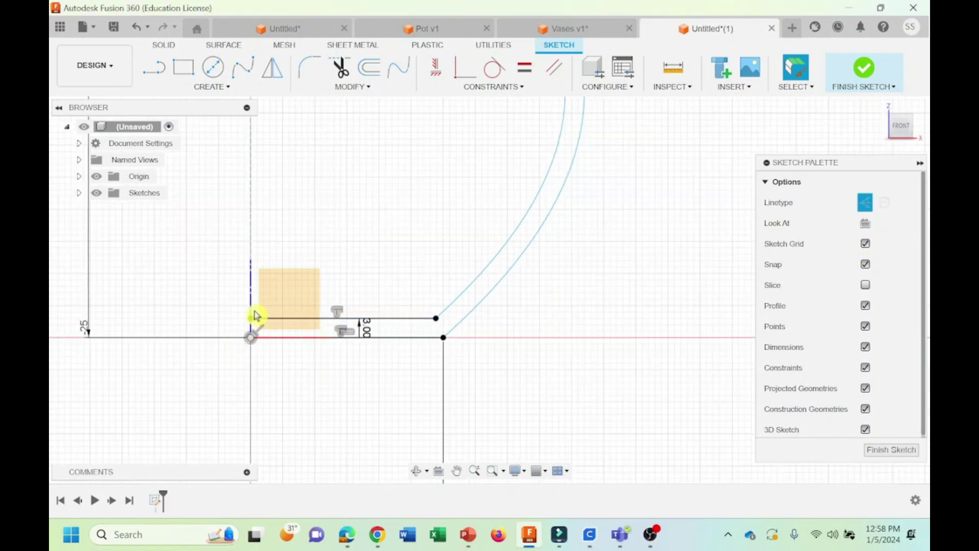
{"action": "scroll", "coordinate": [316, 283], "scroll_direction": "up", "scroll_amount": 2}
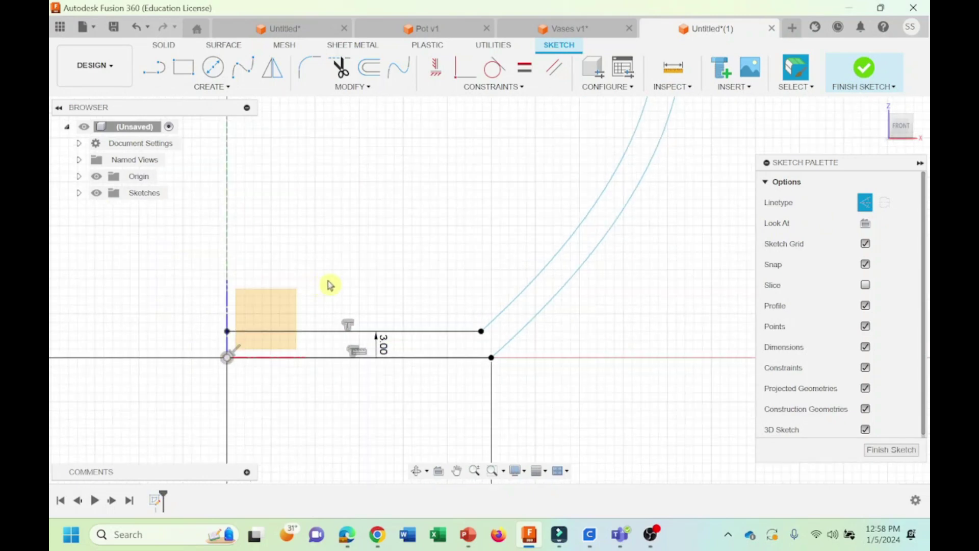
{"action": "scroll", "coordinate": [627, 296], "scroll_direction": "up", "scroll_amount": 1}
{"action": "middle_click_drag", "start_coordinate": [644, 282], "coordinate": [730, 211]}
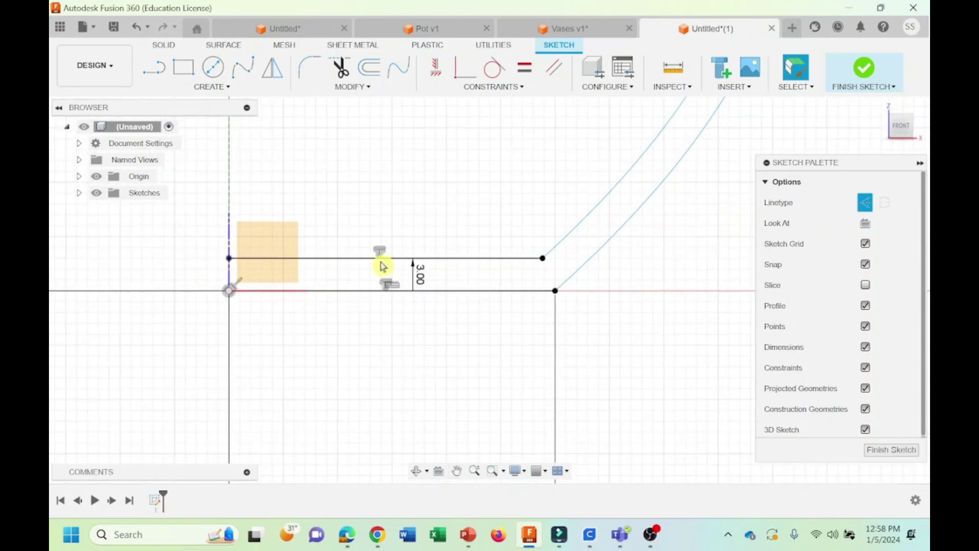
{"action": "left_click", "coordinate": [153, 67]}
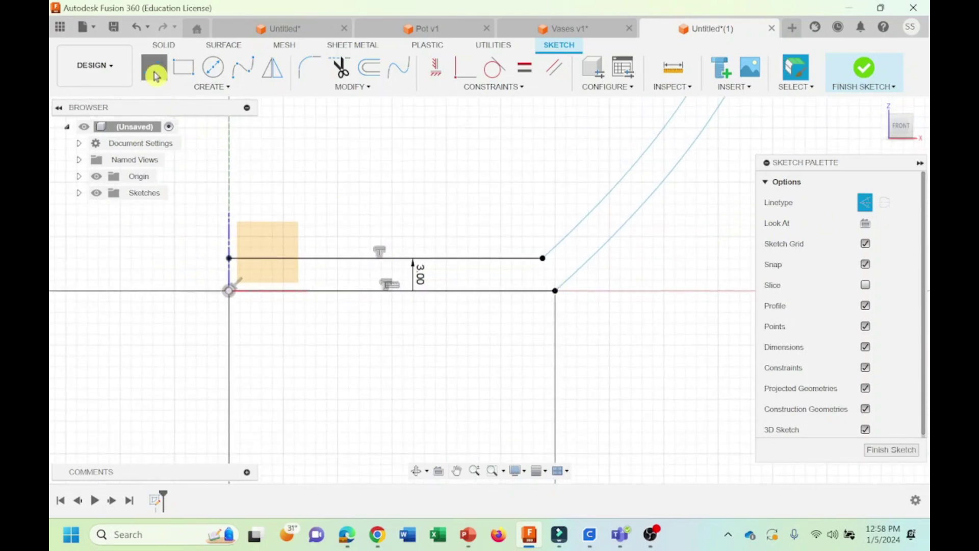
{"action": "left_click", "coordinate": [229, 292]}
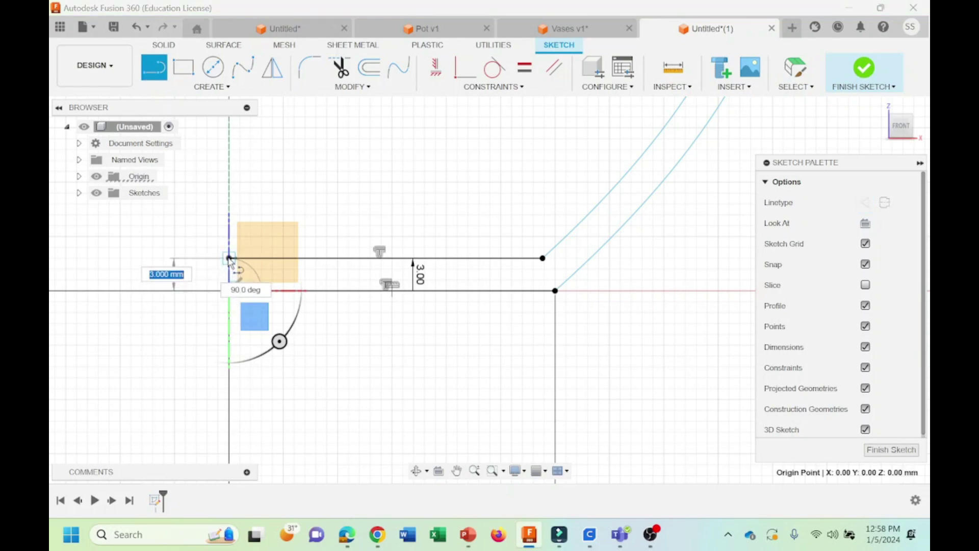
{"action": "left_click", "coordinate": [229, 258]}
{"action": "key", "text": "Escape"}
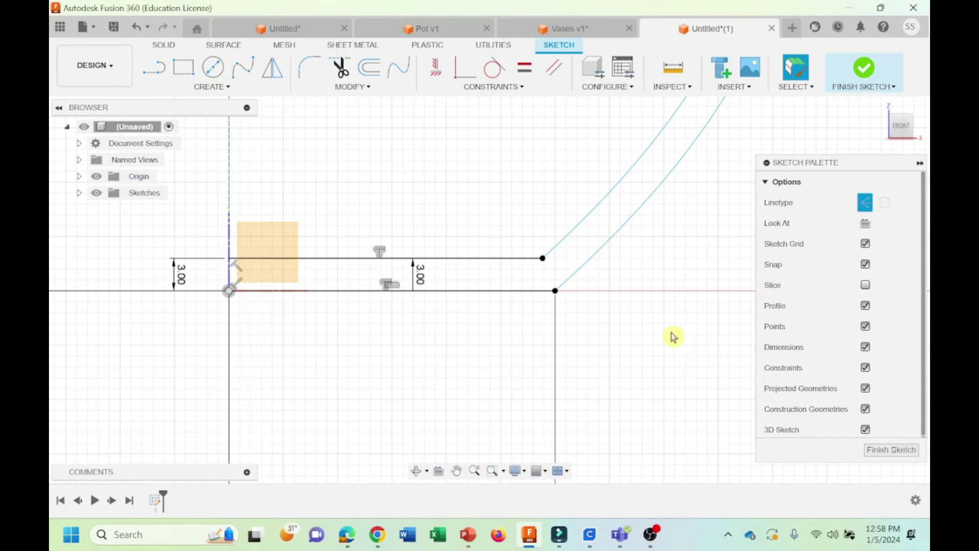
Step: Try to close the vase rim with a line from the outer spline's upper end to the inner spline's upper end
{"action": "middle_click_drag", "start_coordinate": [694, 255], "coordinate": [497, 519]}
{"action": "scroll", "coordinate": [525, 422], "scroll_direction": "down", "scroll_amount": 10}
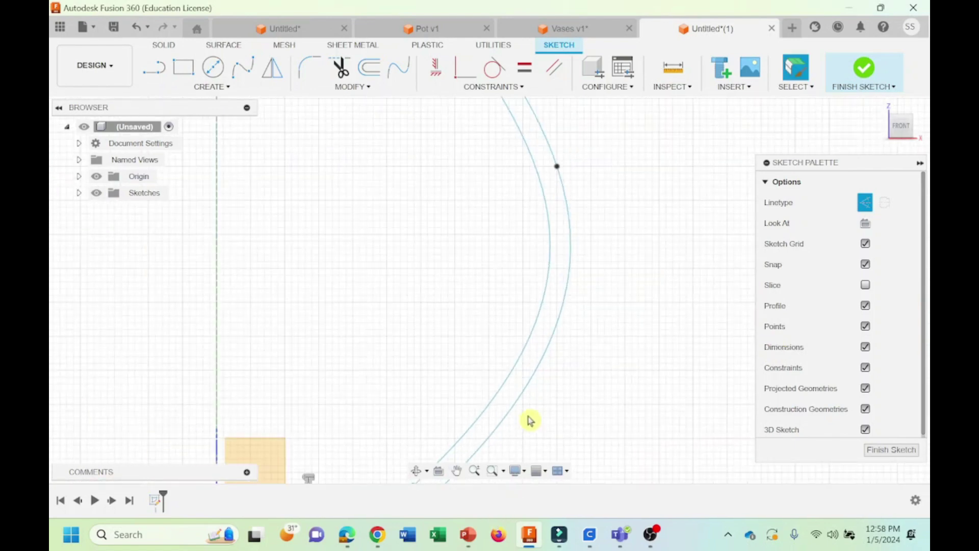
{"action": "middle_click_drag", "start_coordinate": [631, 200], "coordinate": [578, 437]}
{"action": "middle_click_drag", "start_coordinate": [606, 258], "coordinate": [570, 376]}
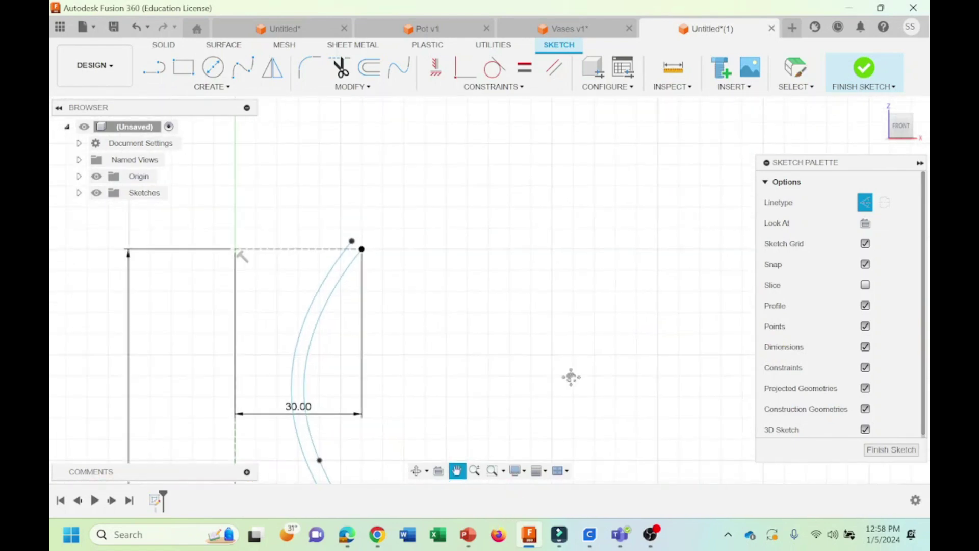
{"action": "scroll", "coordinate": [506, 314], "scroll_direction": "up", "scroll_amount": 5}
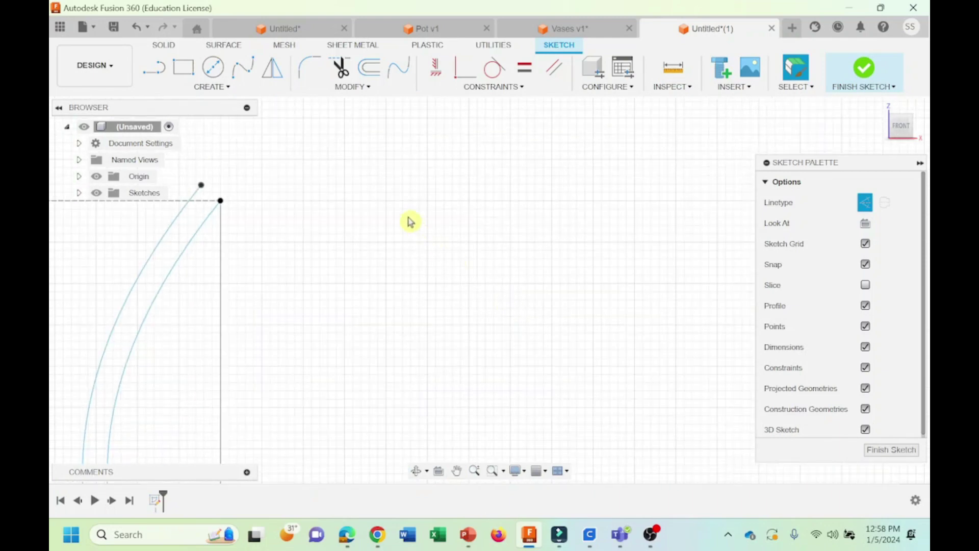
{"action": "mouse_move", "coordinate": [409, 221]}
{"action": "middle_mouse_down"}
{"action": "mouse_move", "coordinate": [589, 369]}
{"action": "mouse_move", "coordinate": [590, 336]}
{"action": "middle_mouse_up"}
{"action": "scroll", "coordinate": [556, 321], "scroll_direction": "up", "scroll_amount": 2}
{"action": "middle_click_drag", "start_coordinate": [520, 306], "coordinate": [549, 240]}
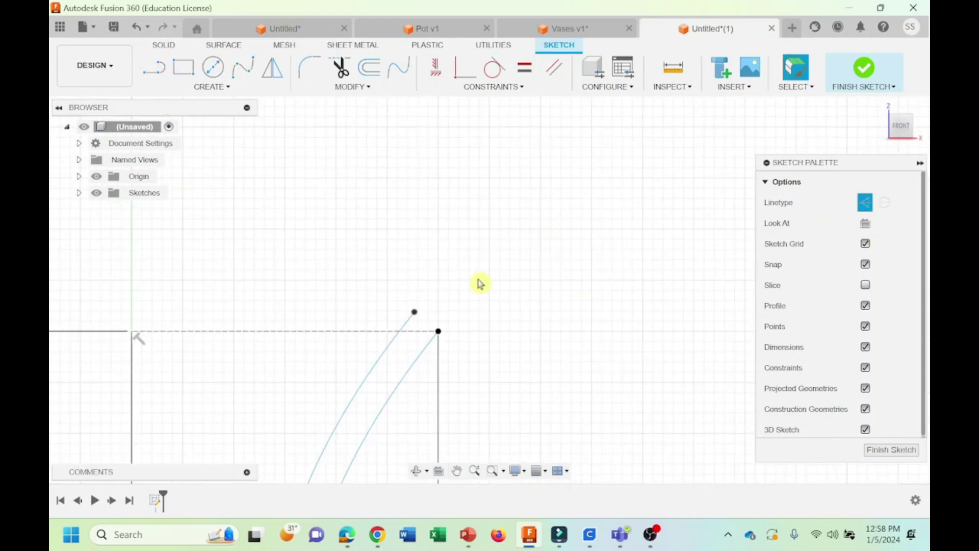
{"action": "left_click", "coordinate": [154, 68]}
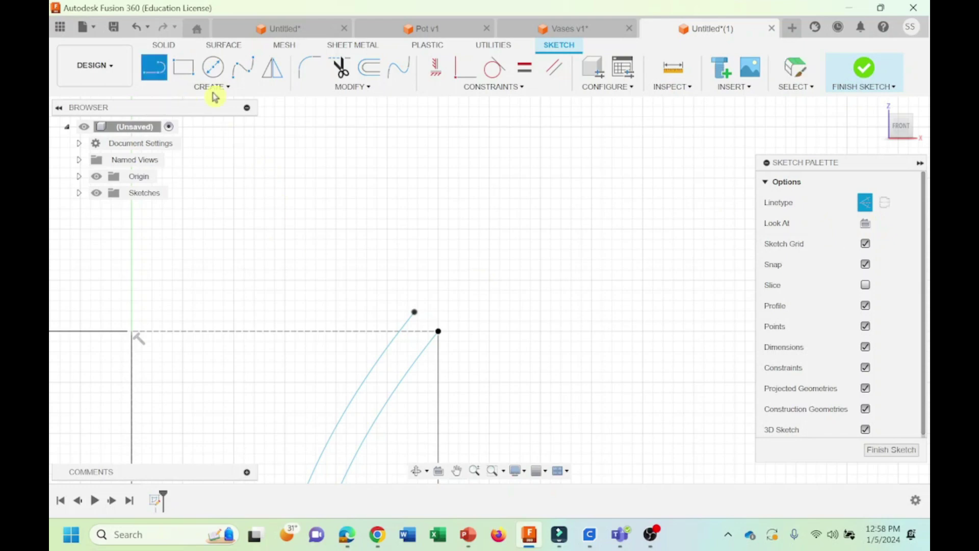
{"action": "left_click", "coordinate": [438, 331]}
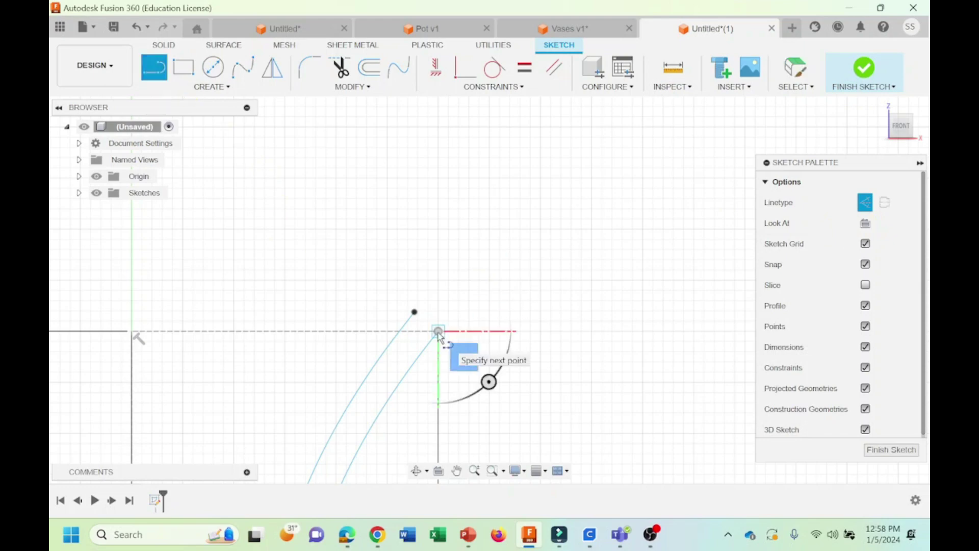
{"action": "left_click", "coordinate": [415, 313]}
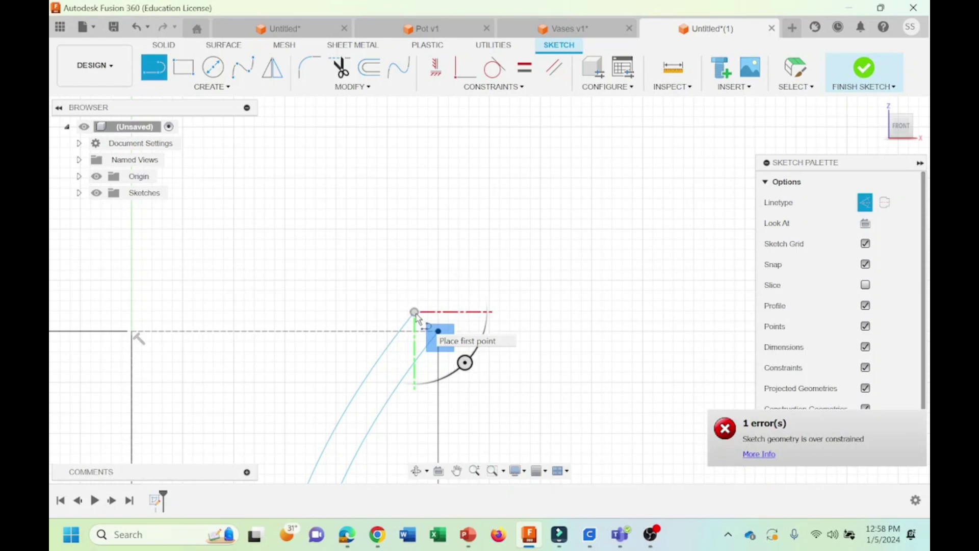
{"action": "left_click", "coordinate": [519, 241]}
{"action": "key", "text": "Escape"}
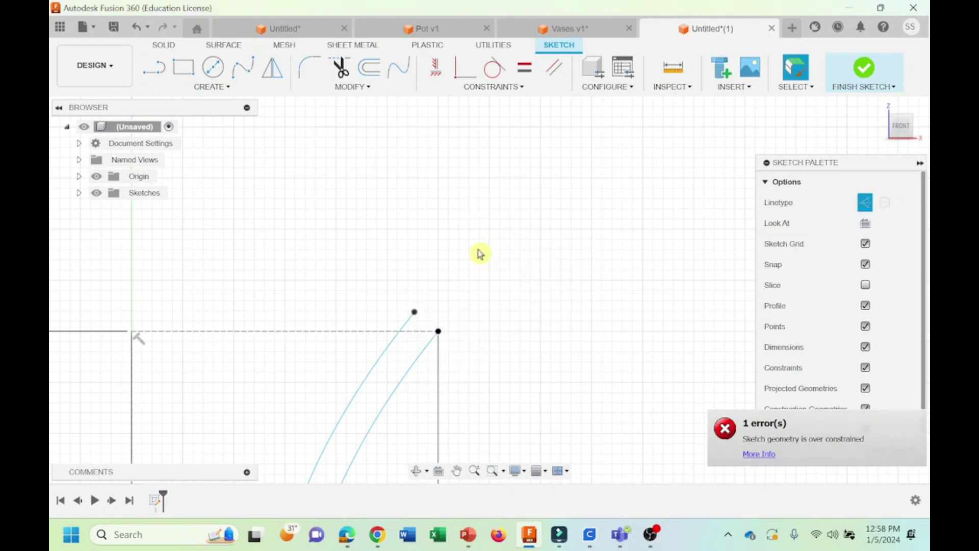
Step: Try to draw the rim line in the opposite direction, from the inner spline's upper end to the outer one's
{"action": "left_click", "coordinate": [163, 77]}
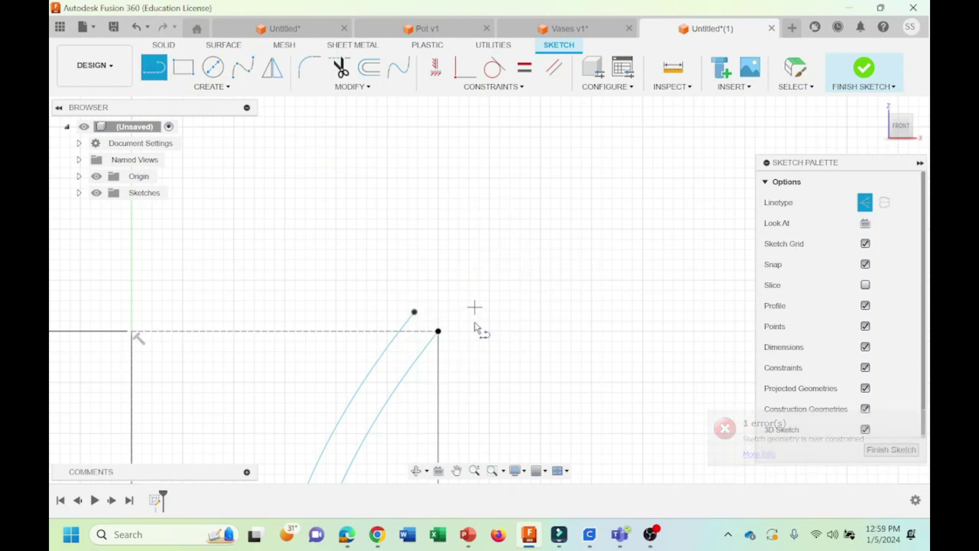
{"action": "left_click", "coordinate": [415, 312]}
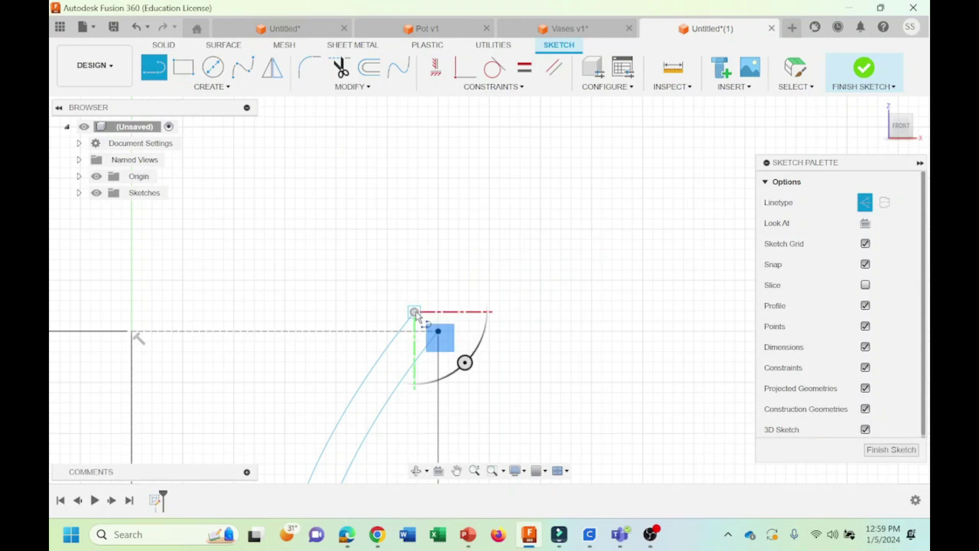
{"action": "left_click", "coordinate": [438, 331]}
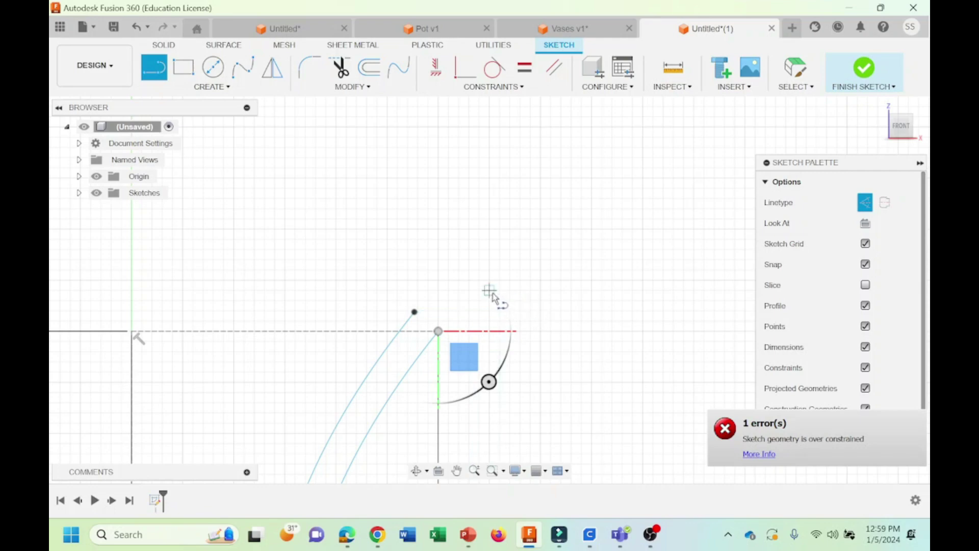
Step: Draw a 3 mm construction line across the rim from the outer spline's upper end to the inner spline's upper end
{"action": "left_click", "coordinate": [154, 75]}
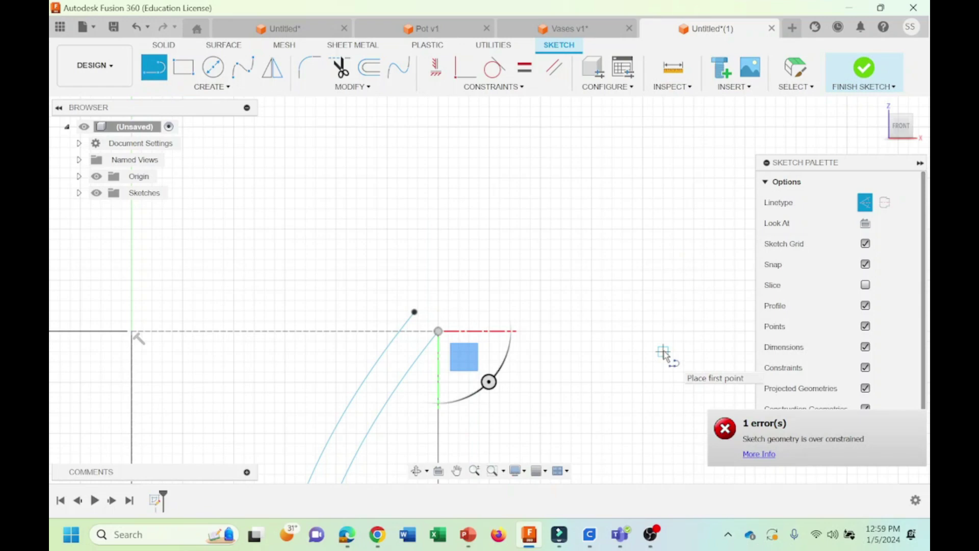
{"action": "left_click", "coordinate": [438, 332]}
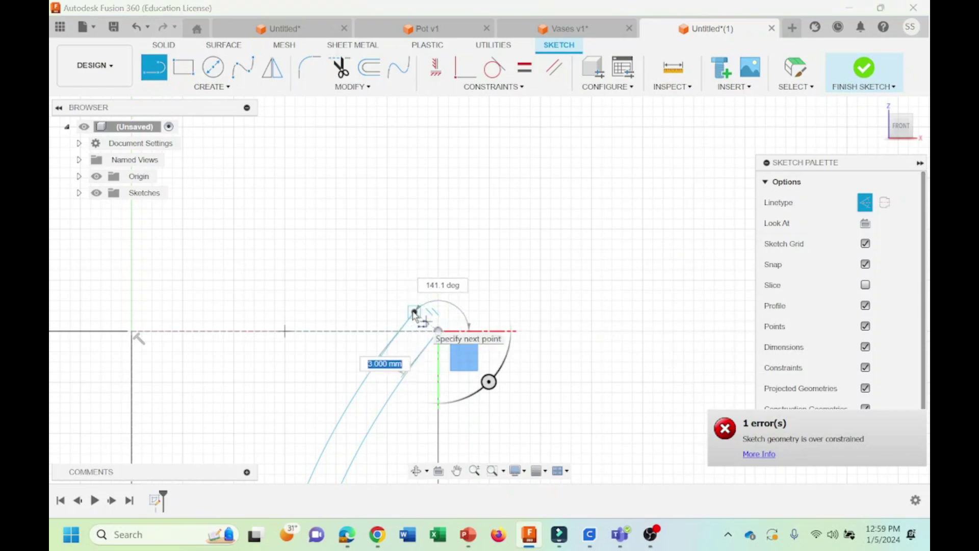
{"action": "left_click", "coordinate": [414, 311]}
{"action": "key", "text": "Escape"}
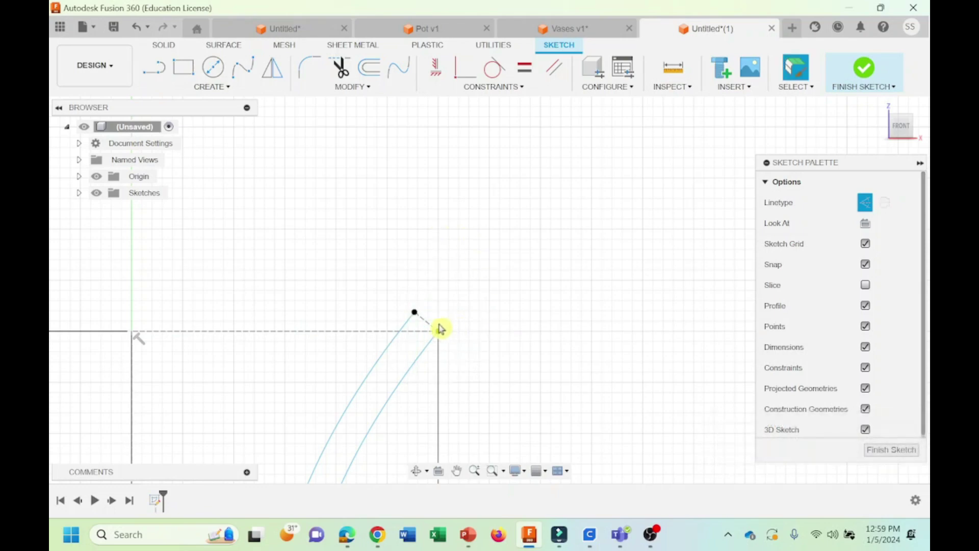
Step: Draw a 2-point construction circle at the rim through the upper ends of the outer and inner splines
{"action": "scroll", "coordinate": [513, 336], "scroll_direction": "up", "scroll_amount": 3}
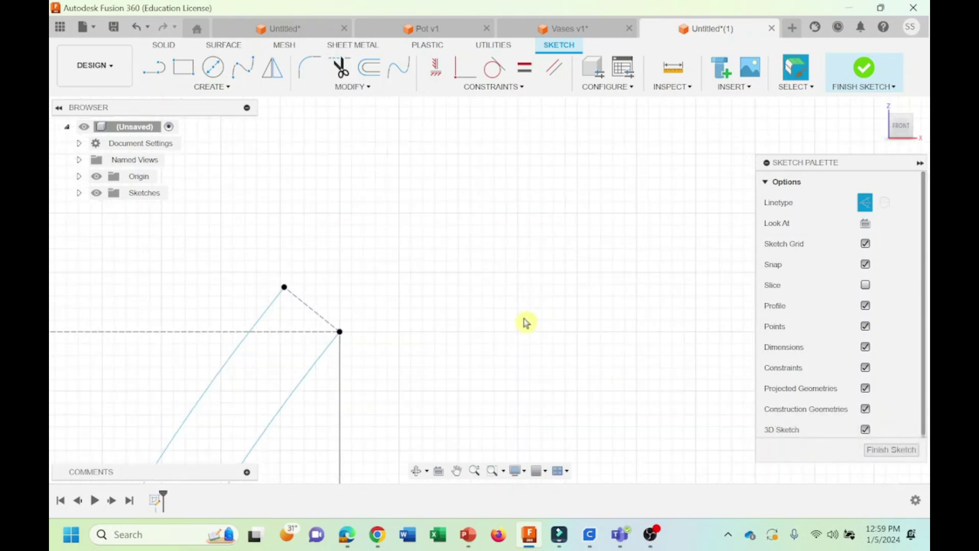
{"action": "mouse_move", "coordinate": [525, 321]}
{"action": "middle_mouse_down"}
{"action": "mouse_move", "coordinate": [574, 271]}
{"action": "mouse_move", "coordinate": [622, 265]}
{"action": "middle_mouse_up"}
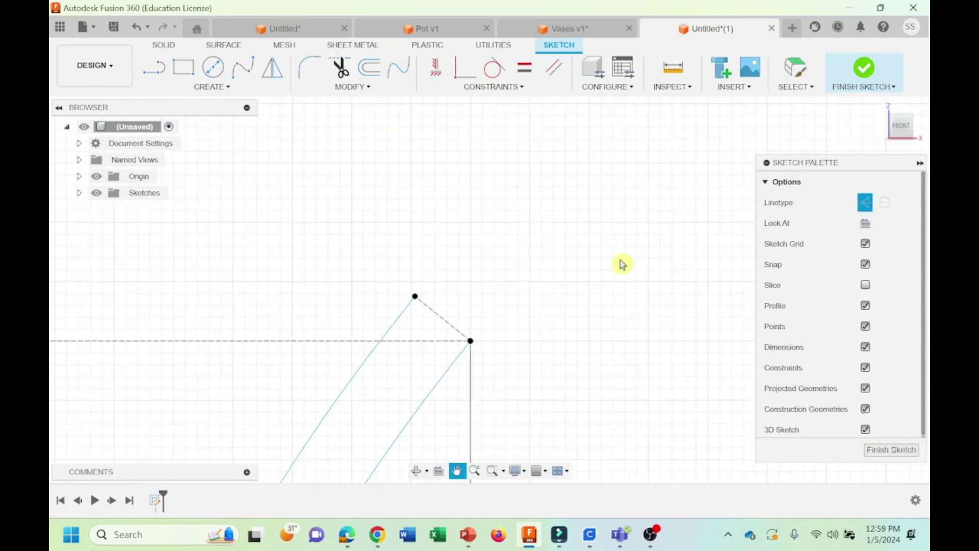
{"action": "left_click", "coordinate": [228, 88]}
{"action": "mouse_move", "coordinate": [217, 129]}
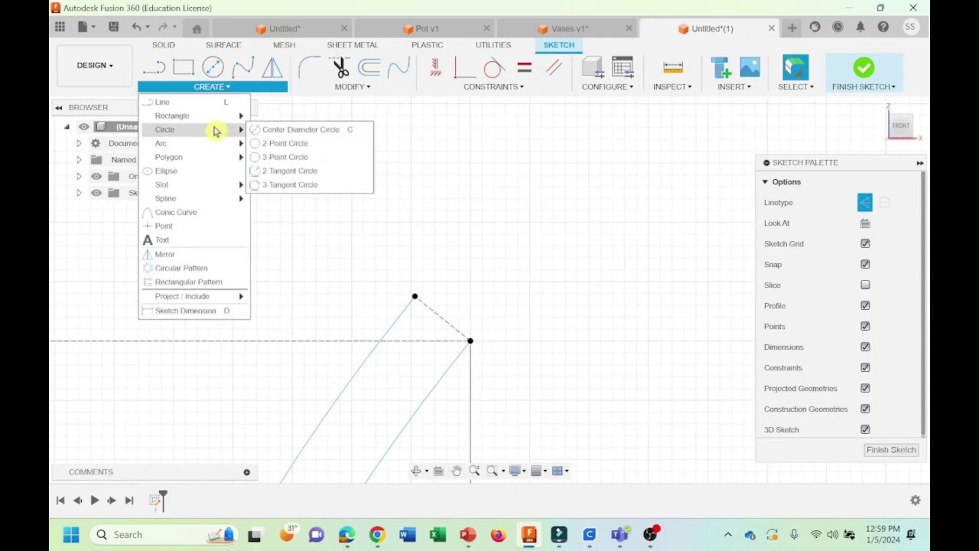
{"action": "left_click", "coordinate": [265, 142]}
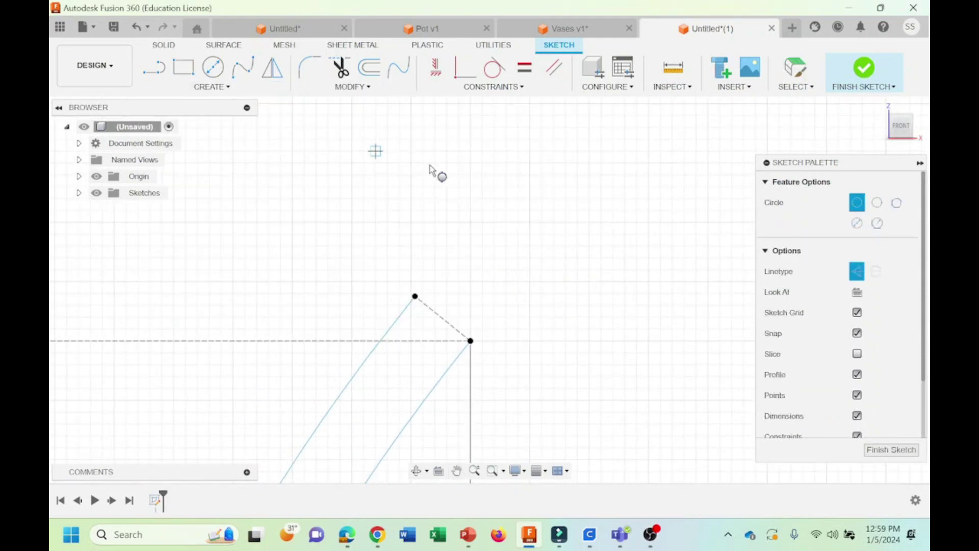
{"action": "left_click", "coordinate": [470, 340]}
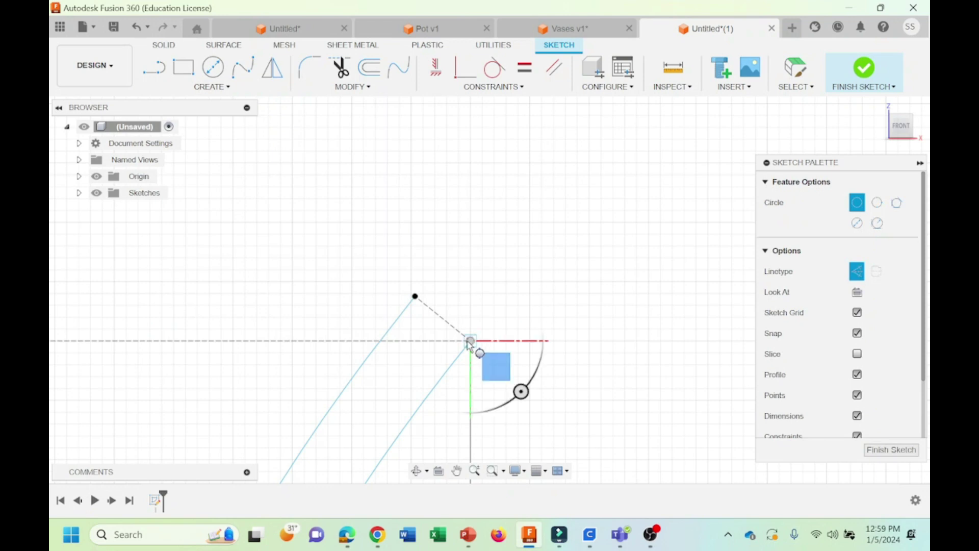
{"action": "left_click", "coordinate": [415, 296]}
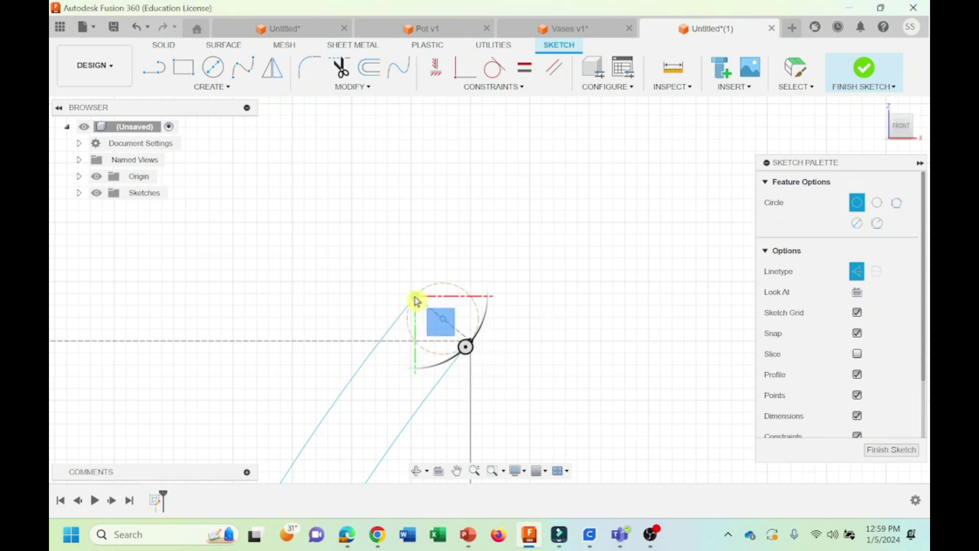
Step: Convert the rim circle from construction to normal geometry
{"action": "key", "text": "Escape"}
{"action": "left_click", "coordinate": [417, 301]}
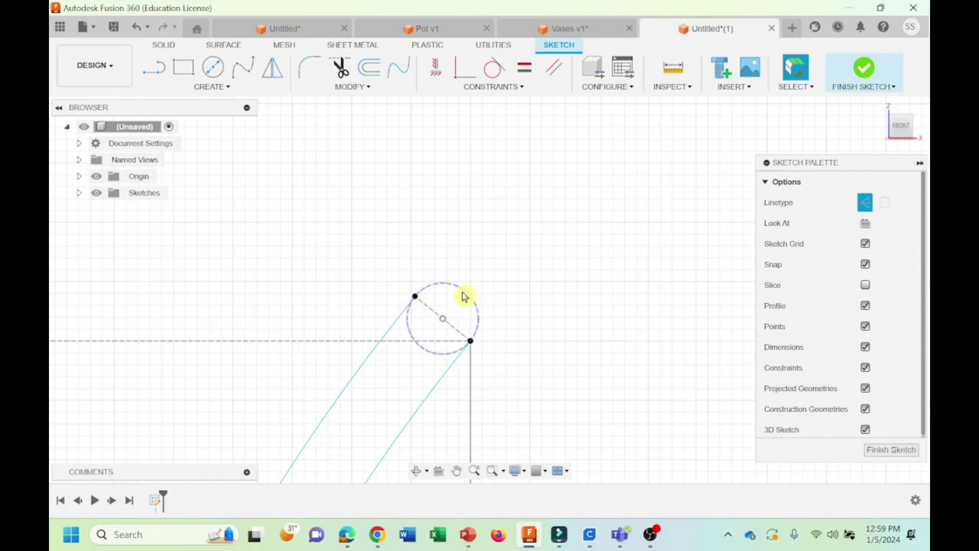
{"action": "left_click", "coordinate": [467, 297]}
{"action": "left_click", "coordinate": [870, 259]}
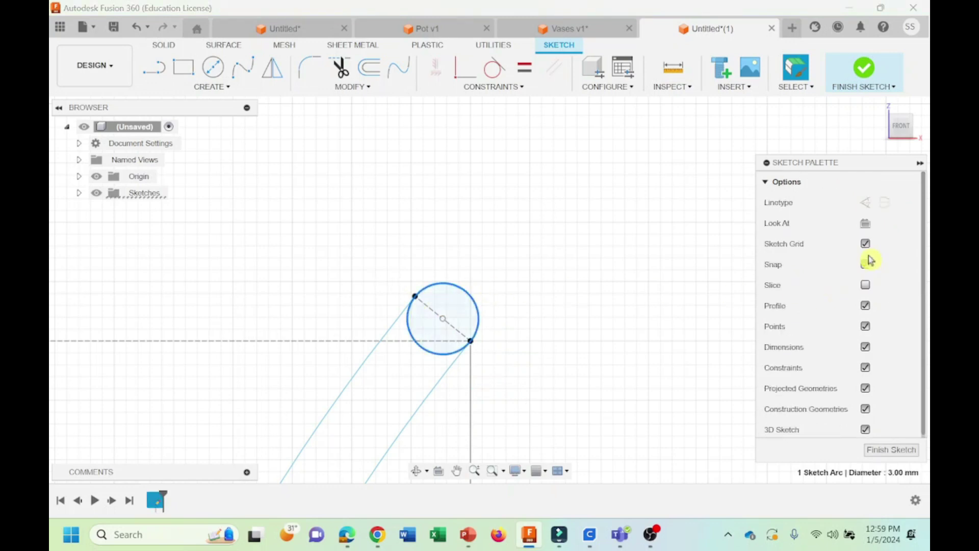
{"action": "left_click", "coordinate": [586, 230]}
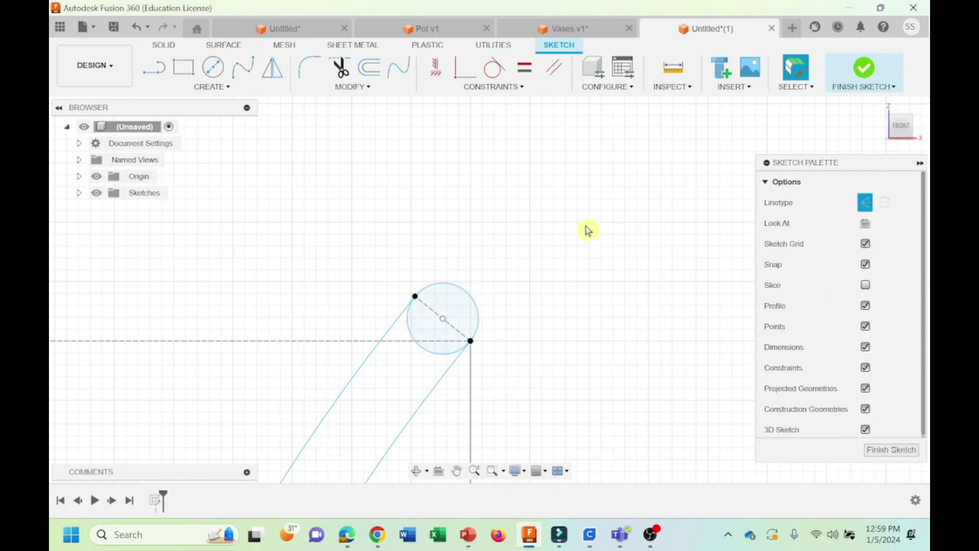
{"action": "scroll", "coordinate": [587, 230], "scroll_direction": "up", "scroll_amount": 1}
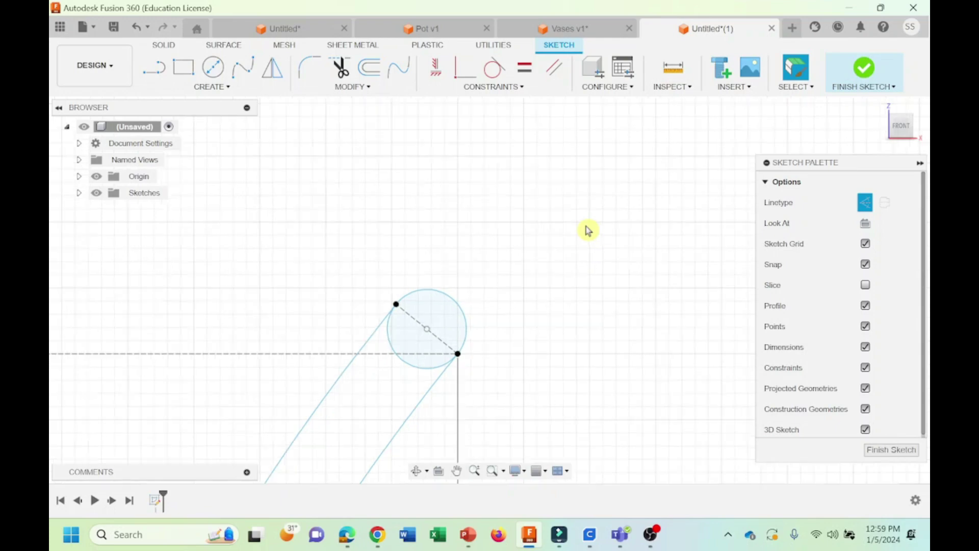
Step: Trim the rim circle's lower arcs between the two wall splines, leaving only the outer cap, and finish the sketch
{"action": "left_click", "coordinate": [340, 68]}
{"action": "left_click", "coordinate": [389, 341]}
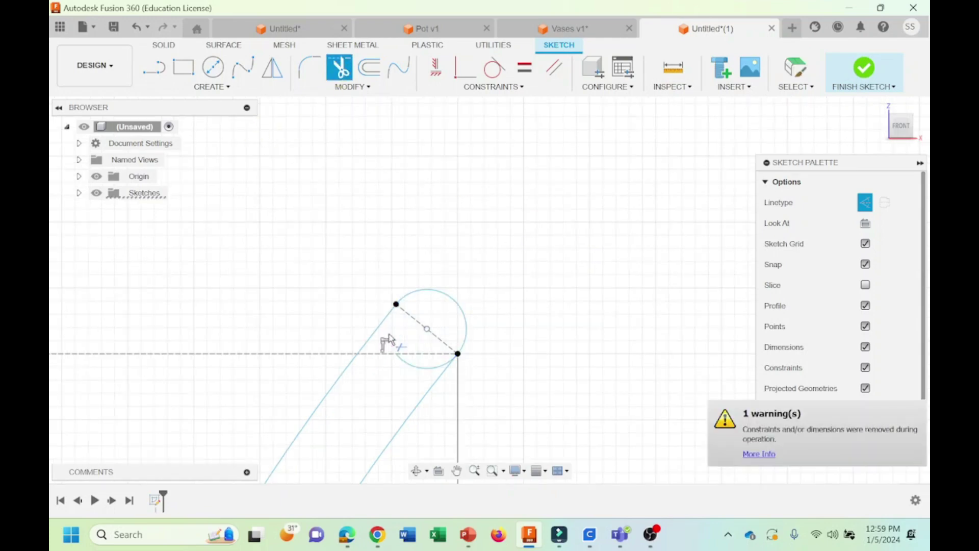
{"action": "left_click", "coordinate": [421, 367]}
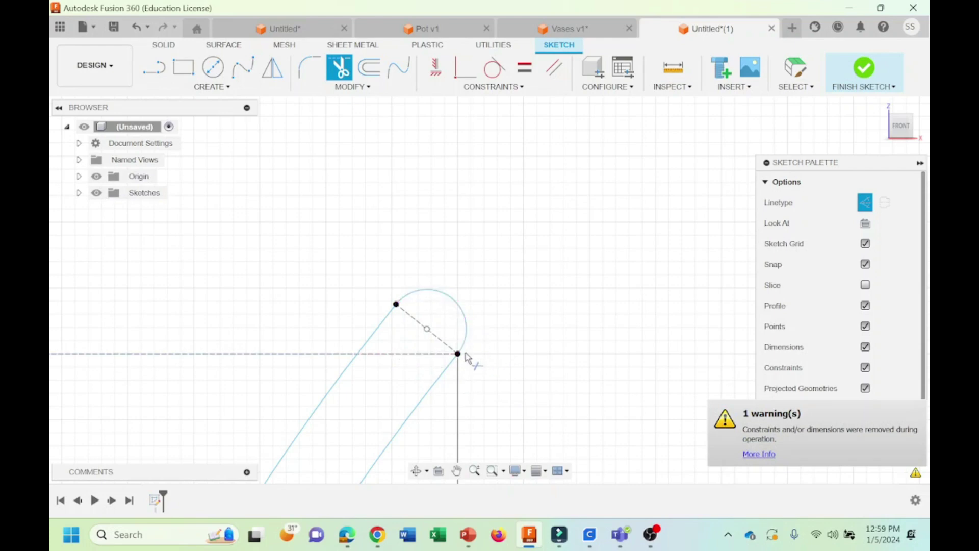
{"action": "scroll", "coordinate": [564, 272], "scroll_direction": "down", "scroll_amount": 8}
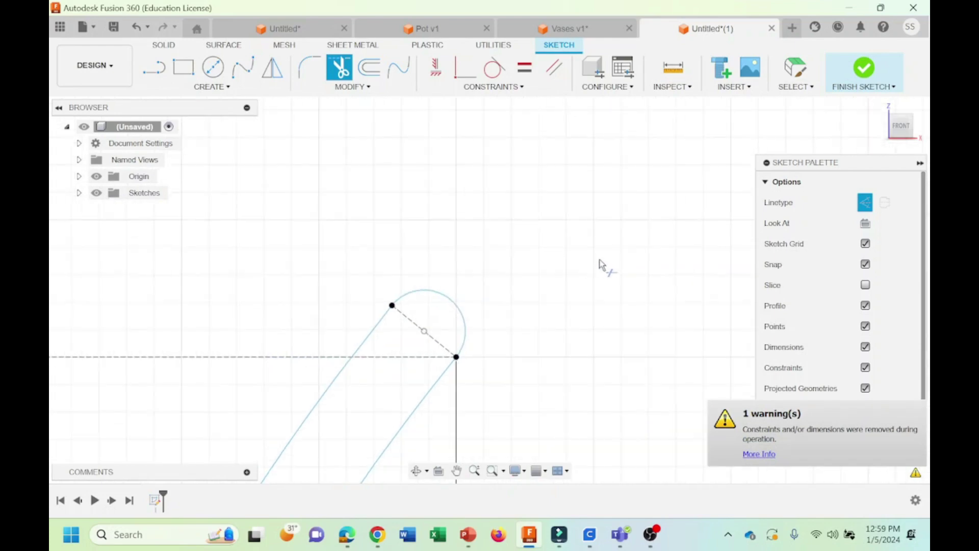
{"action": "scroll", "coordinate": [639, 279], "scroll_direction": "down", "scroll_amount": 1}
{"action": "middle_click_drag", "start_coordinate": [638, 280], "coordinate": [512, 129]}
{"action": "scroll", "coordinate": [583, 258], "scroll_direction": "down", "scroll_amount": 10}
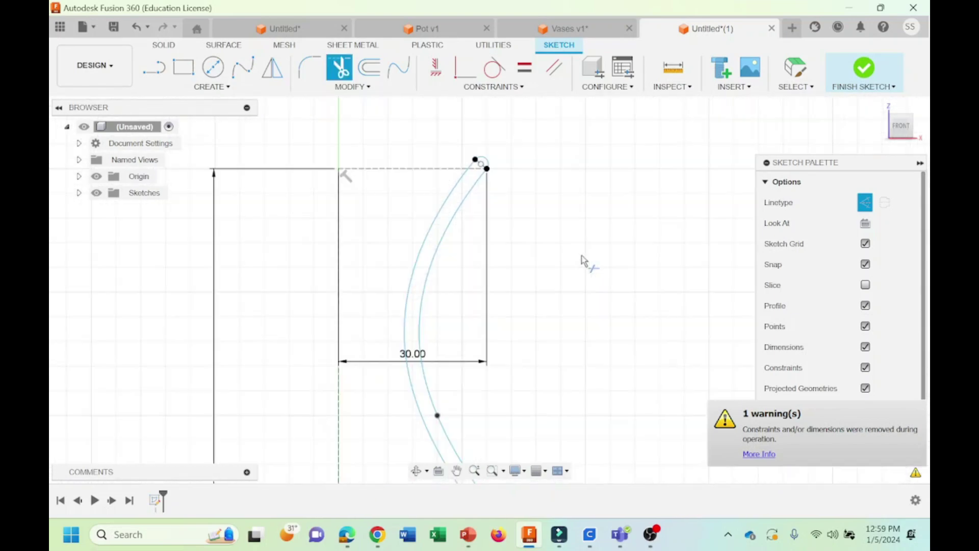
{"action": "mouse_move", "coordinate": [618, 299]}
{"action": "middle_mouse_down"}
{"action": "mouse_move", "coordinate": [525, 198]}
{"action": "mouse_move", "coordinate": [576, 202]}
{"action": "mouse_move", "coordinate": [585, 235]}
{"action": "middle_mouse_up"}
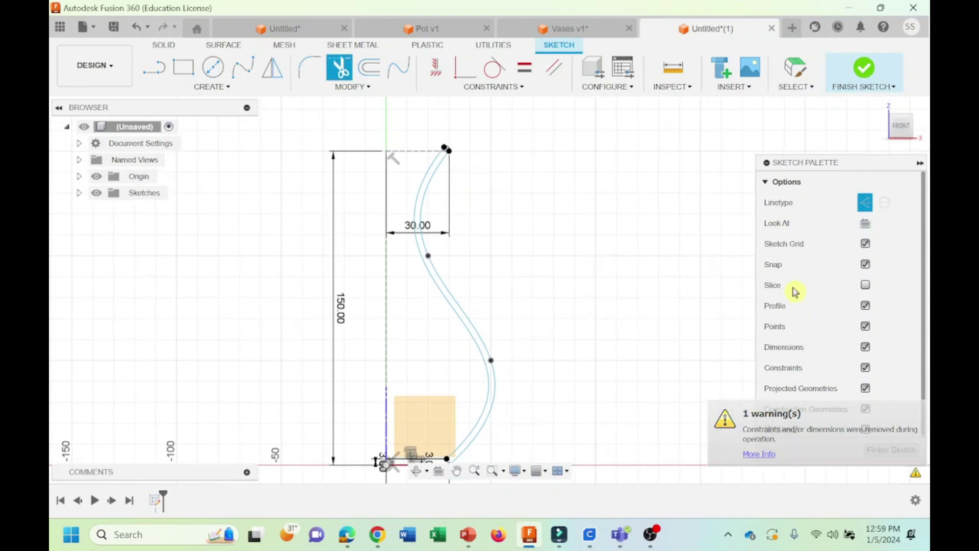
{"action": "left_click", "coordinate": [887, 452]}
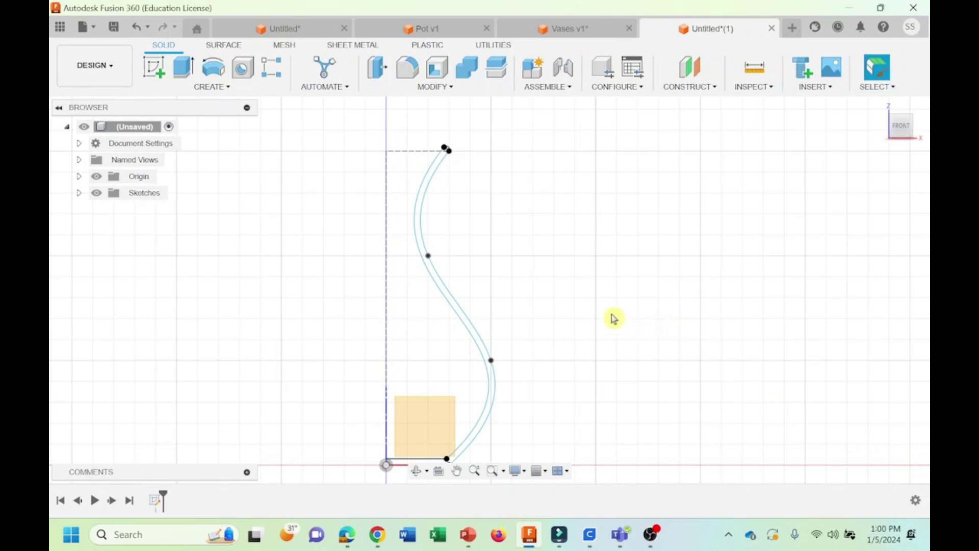
Step: Set up a Revolve of the closed wall and base profile about the vertical centre line as a new body
{"action": "left_click", "coordinate": [205, 92]}
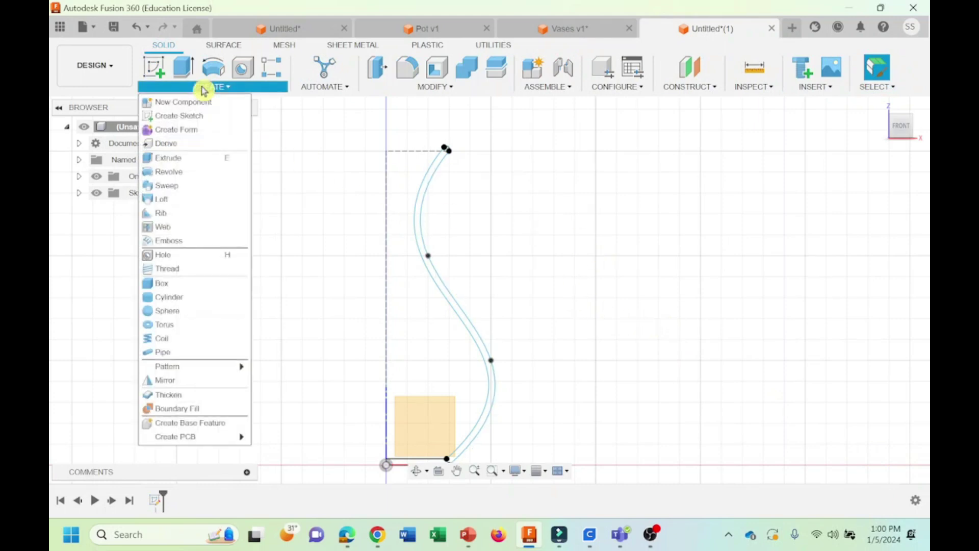
{"action": "left_click", "coordinate": [168, 171]}
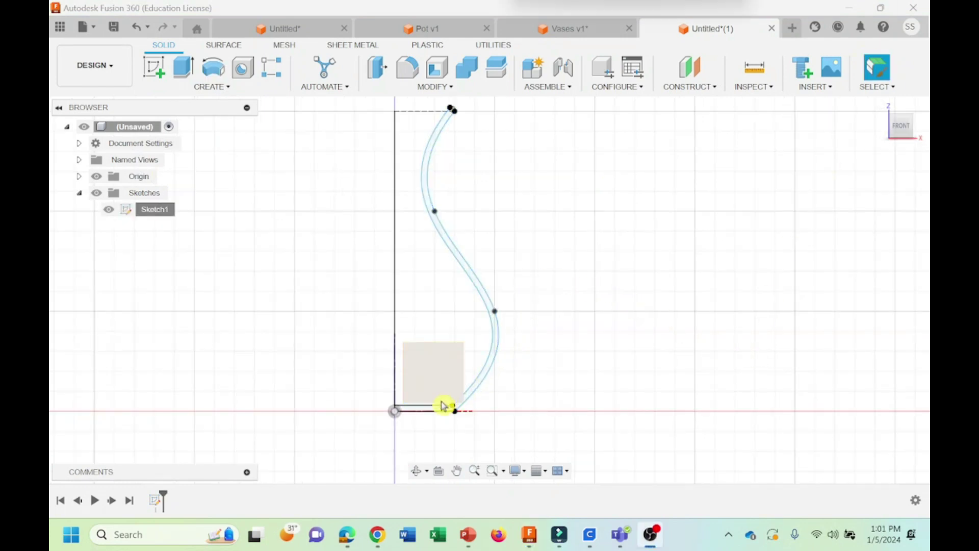
{"action": "scroll", "coordinate": [510, 360], "scroll_direction": "up", "scroll_amount": 3}
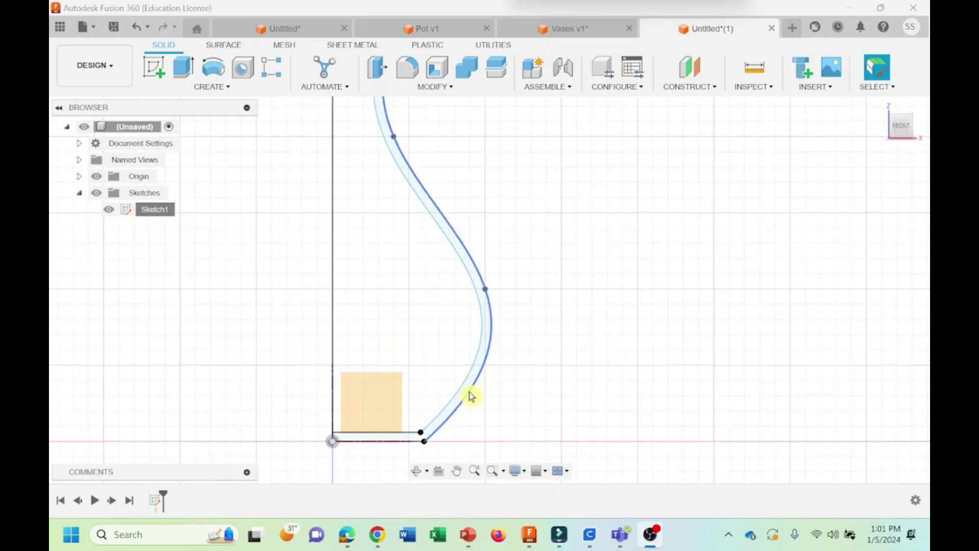
{"action": "left_click", "coordinate": [402, 437]}
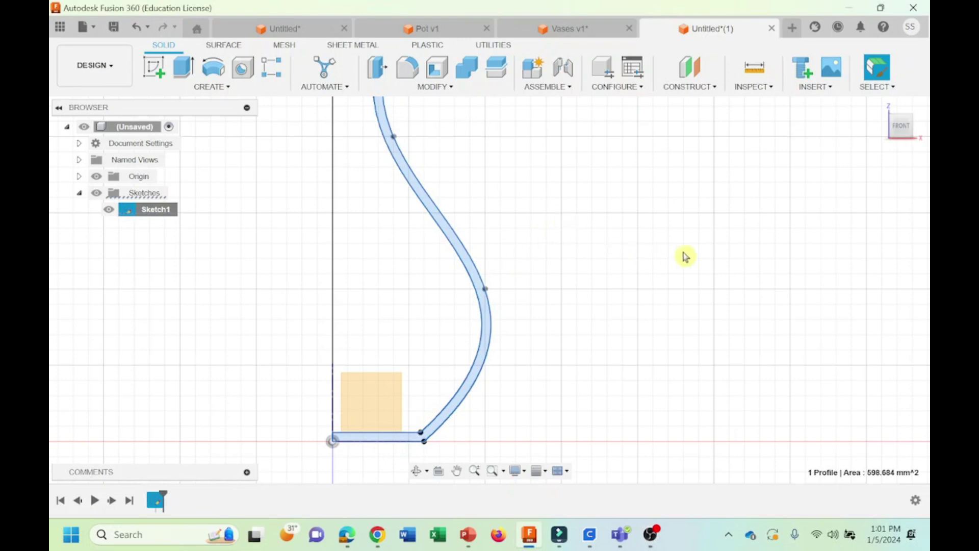
{"action": "scroll", "coordinate": [714, 247], "scroll_direction": "down", "scroll_amount": 4}
{"action": "middle_click_drag", "start_coordinate": [705, 245], "coordinate": [624, 307]}
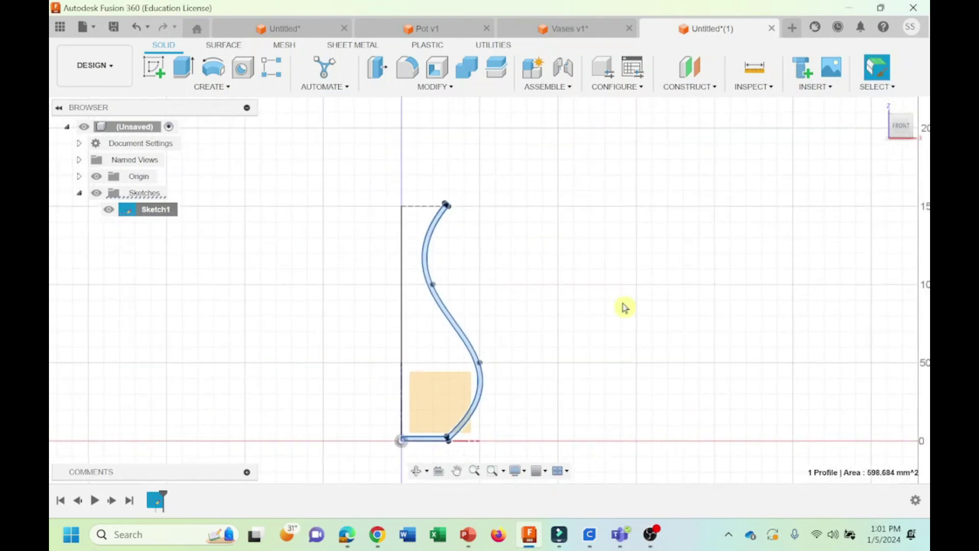
{"action": "left_click", "coordinate": [219, 89]}
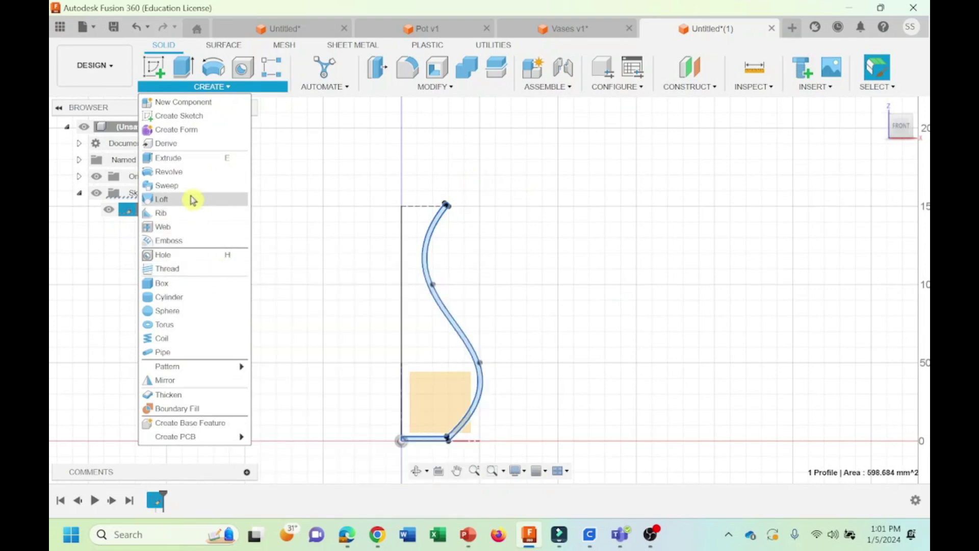
{"action": "left_click", "coordinate": [178, 172]}
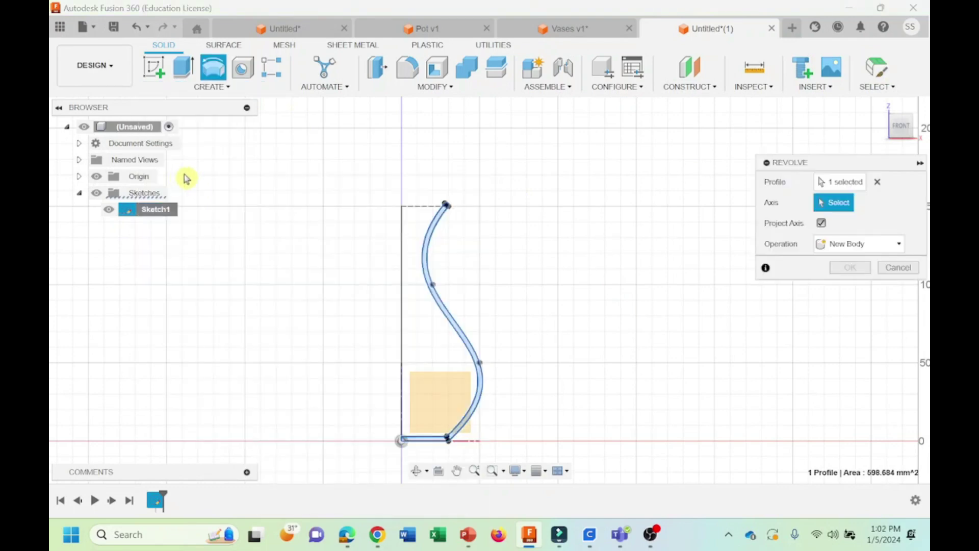
{"action": "left_click", "coordinate": [403, 417]}
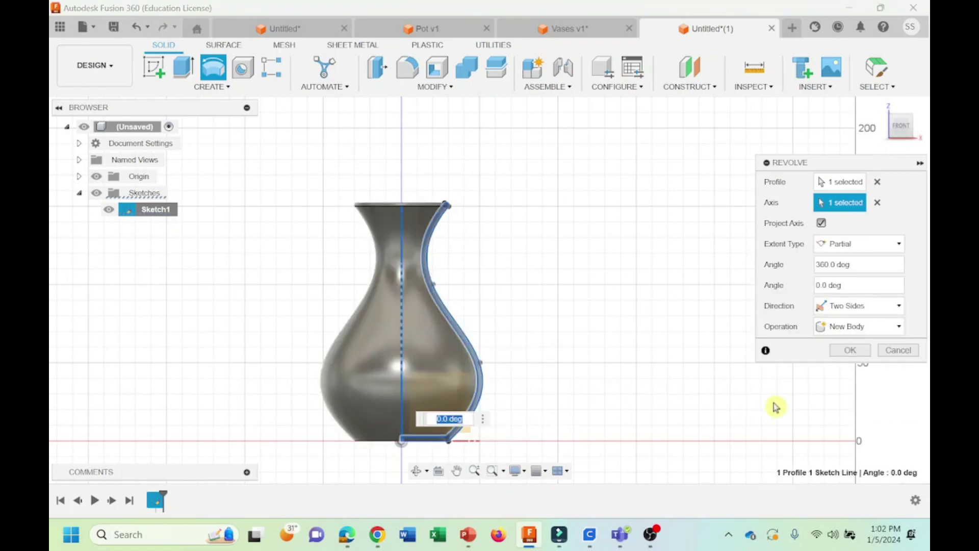
Step: Try a 90-degree angle for the revolve and view the partial vase preview in 3D
{"action": "double_click", "coordinate": [860, 262]}
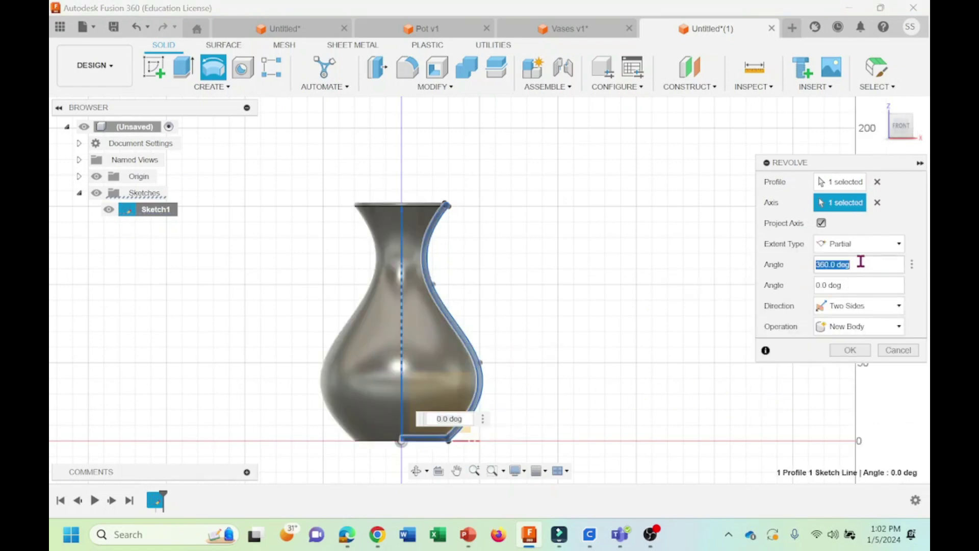
{"action": "type", "text": "90"}
{"action": "key", "text": "Tab"}
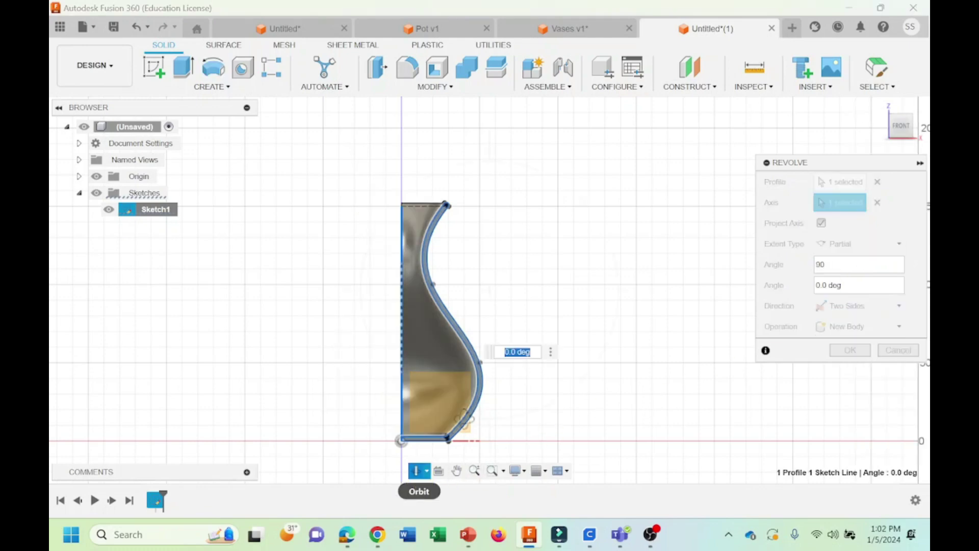
{"action": "mouse_move", "coordinate": [463, 419]}
{"action": "left_mouse_down"}
{"action": "mouse_move", "coordinate": [525, 316]}
{"action": "mouse_move", "coordinate": [597, 301]}
{"action": "mouse_move", "coordinate": [608, 284]}
{"action": "mouse_move", "coordinate": [594, 307]}
{"action": "mouse_move", "coordinate": [555, 313]}
{"action": "mouse_move", "coordinate": [590, 324]}
{"action": "mouse_move", "coordinate": [567, 321]}
{"action": "left_mouse_up"}
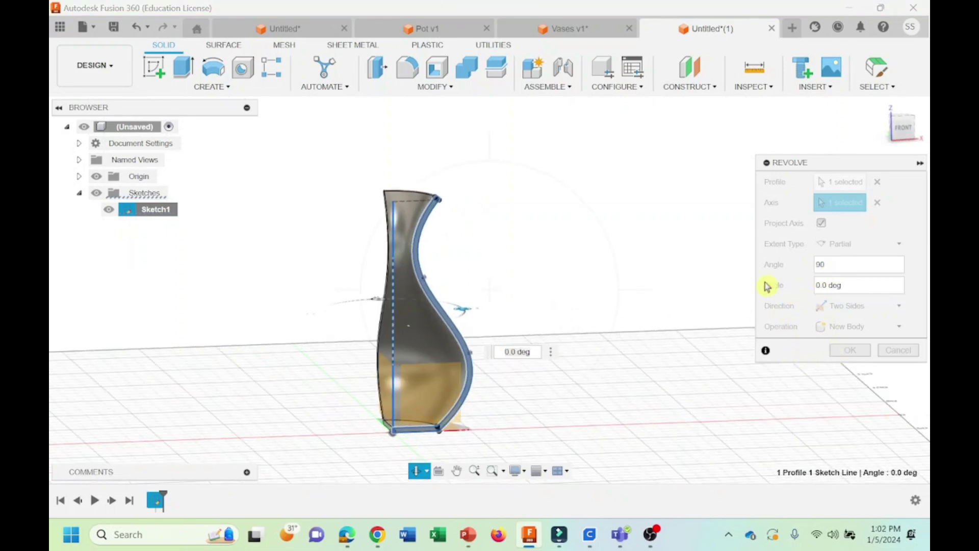
{"action": "key", "text": "Escape"}
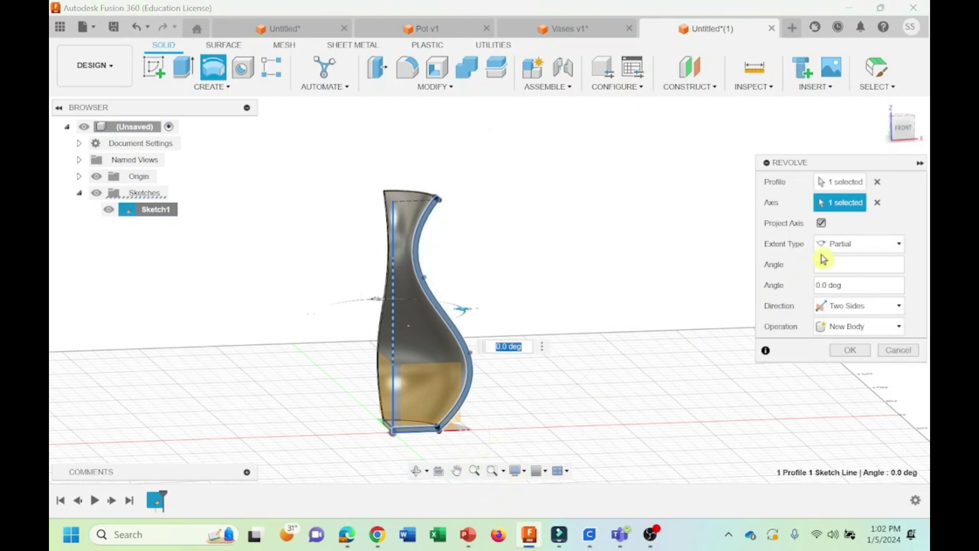
Step: Set the revolve angle to 360 degrees and create the full vase body
{"action": "left_click", "coordinate": [839, 263]}
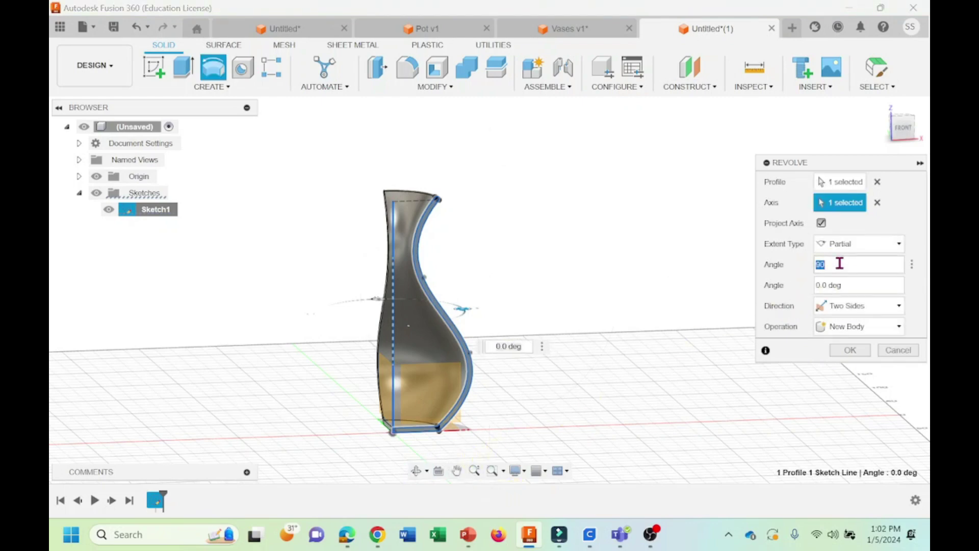
{"action": "type", "text": "36"}
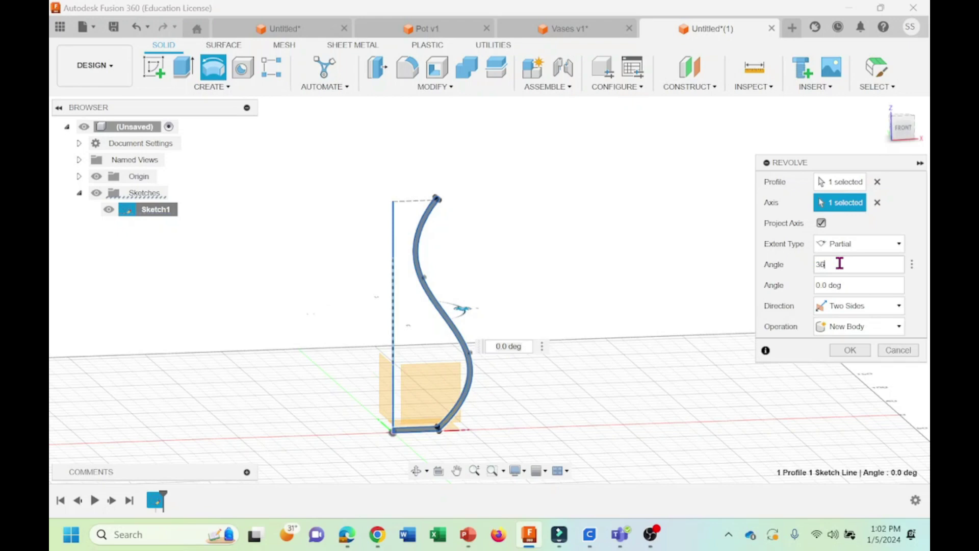
{"action": "type", "text": "0"}
{"action": "left_click", "coordinate": [854, 351]}
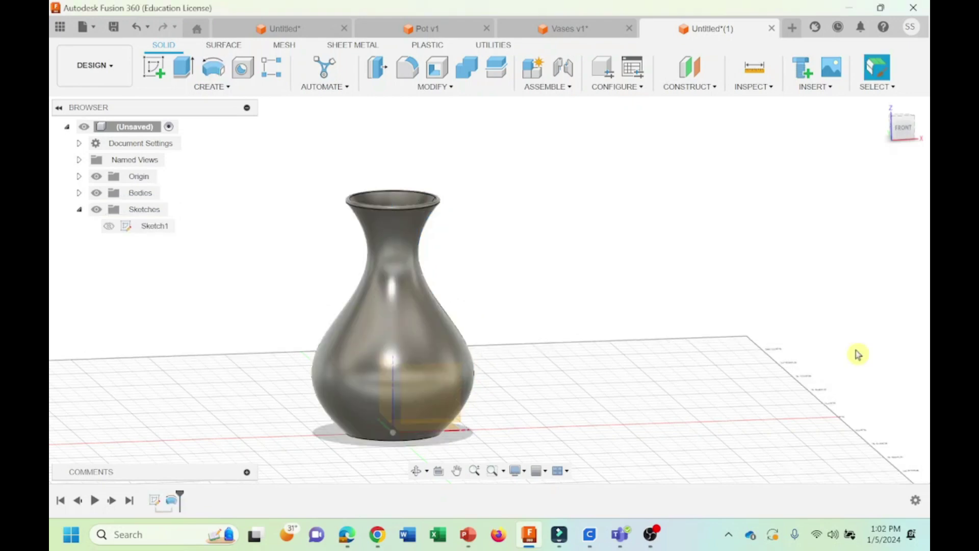
Step: View the finished vase in 3D, and reopen its profile sketch, Sketch1, for editing
{"action": "left_click", "coordinate": [415, 470]}
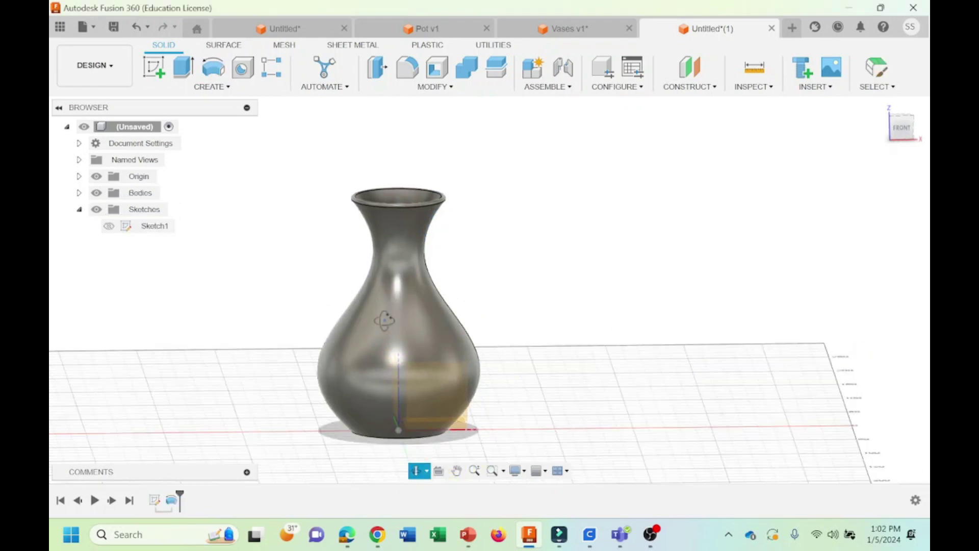
{"action": "left_click_drag", "start_coordinate": [423, 327], "coordinate": [409, 320]}
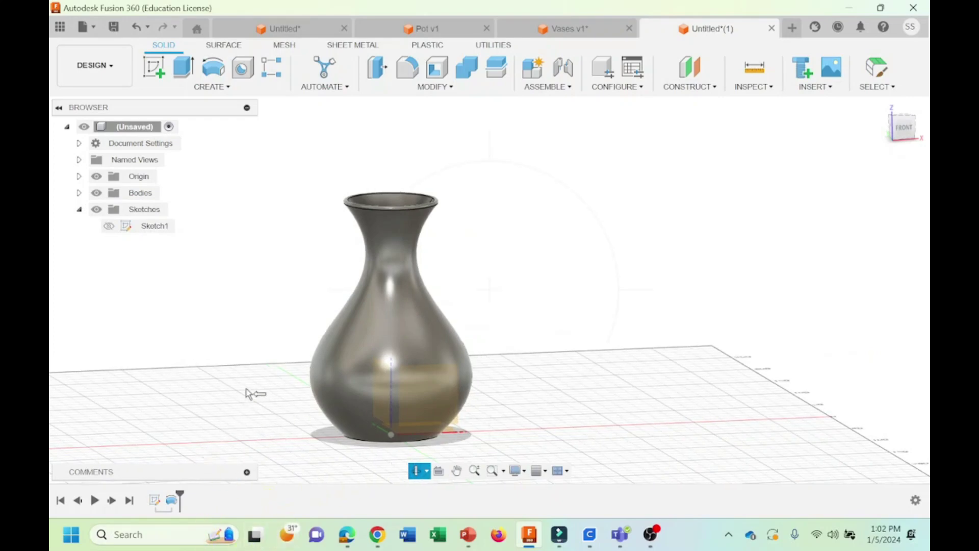
{"action": "key", "text": "Escape"}
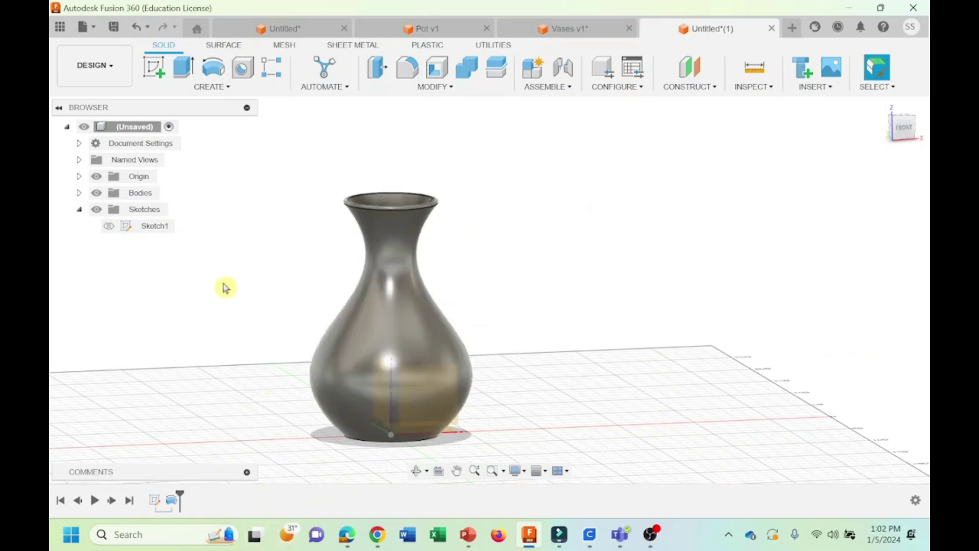
{"action": "right_click", "coordinate": [153, 225]}
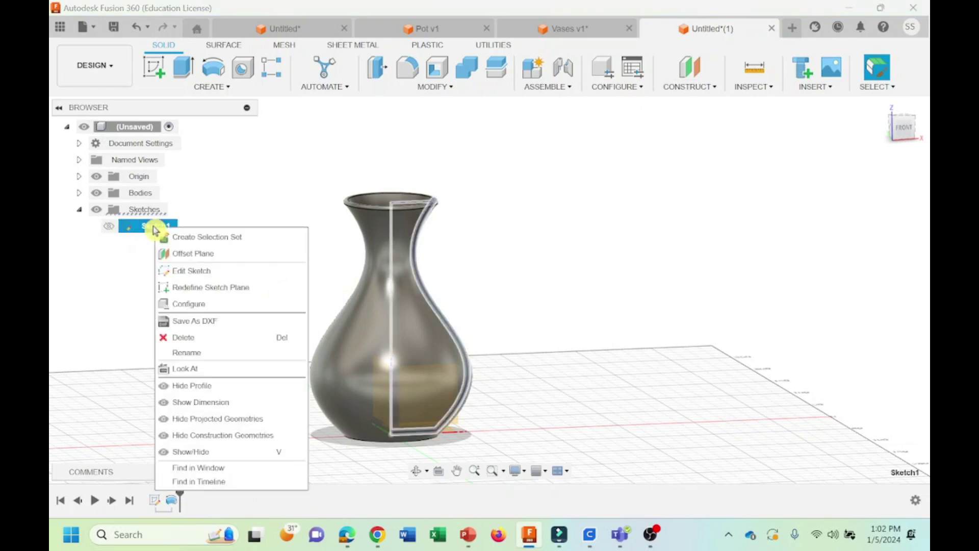
{"action": "left_click", "coordinate": [203, 271]}
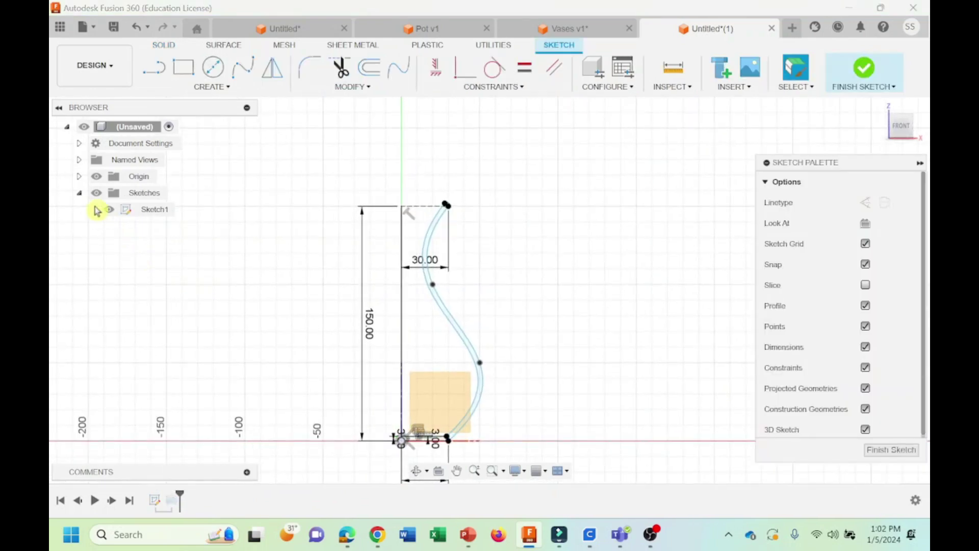
{"action": "left_click", "coordinate": [79, 194]}
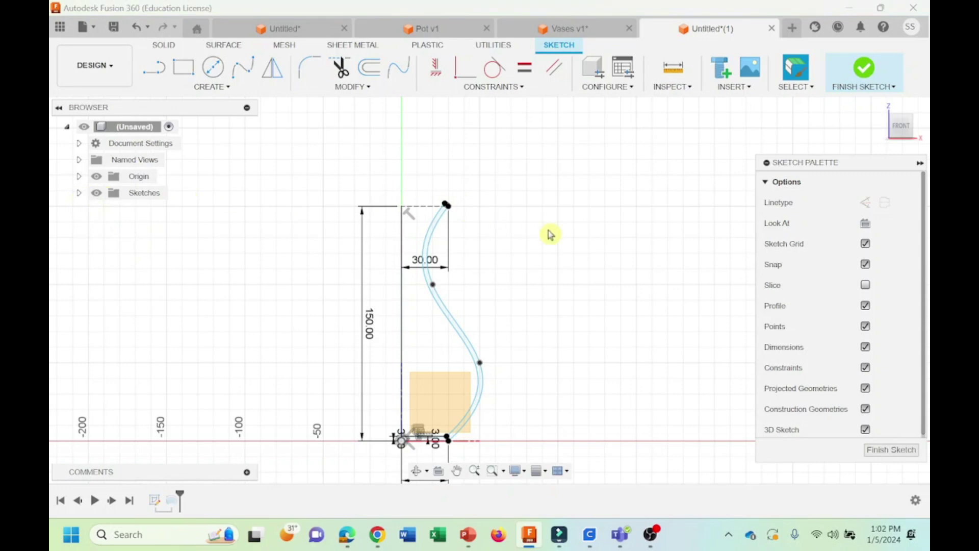
Step: Add a sketch fillet at the base corner between the outer wall spline and the bottom line of the vase profile
{"action": "scroll", "coordinate": [529, 295], "scroll_direction": "up", "scroll_amount": 3}
{"action": "scroll", "coordinate": [518, 288], "scroll_direction": "down", "scroll_amount": 3}
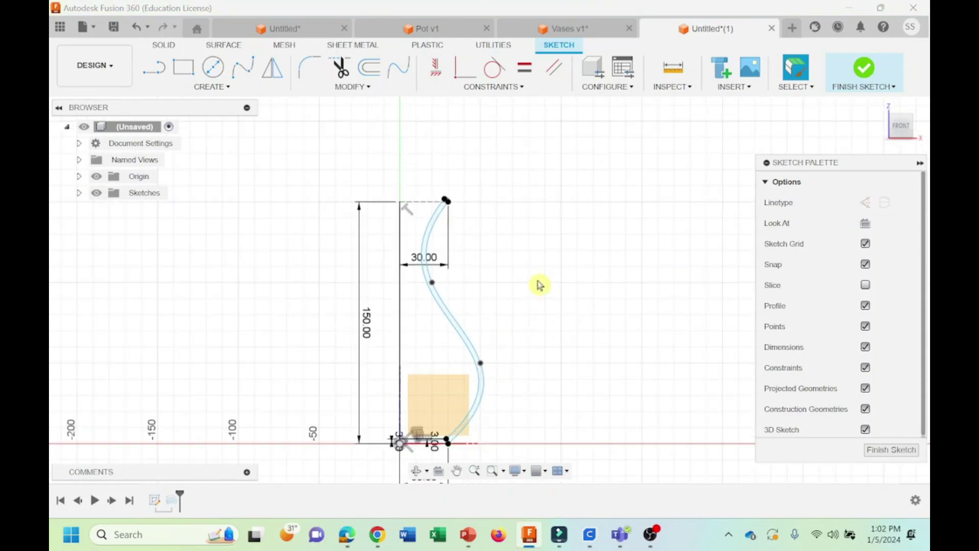
{"action": "middle_click_drag", "start_coordinate": [549, 306], "coordinate": [549, 151]}
{"action": "scroll", "coordinate": [576, 250], "scroll_direction": "up", "scroll_amount": 5}
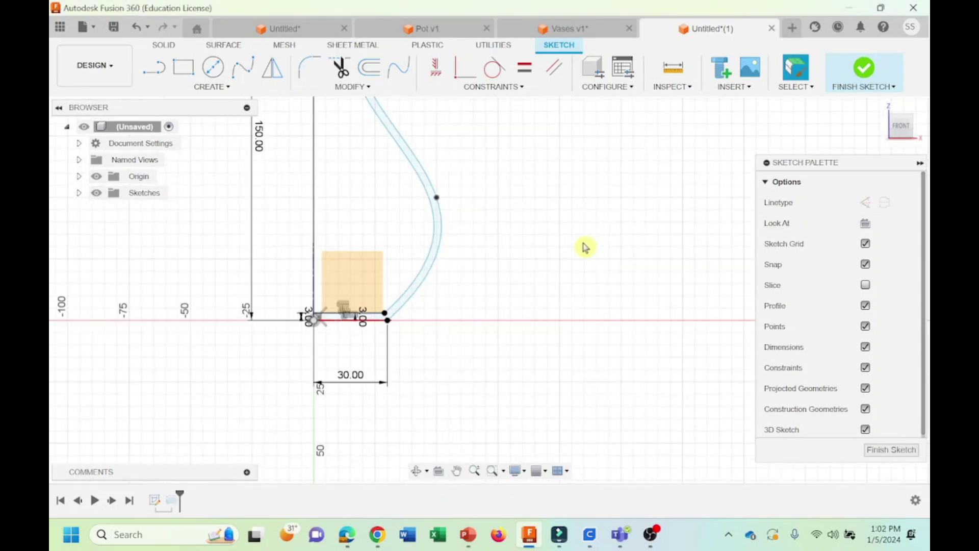
{"action": "middle_click_drag", "start_coordinate": [507, 257], "coordinate": [589, 188]}
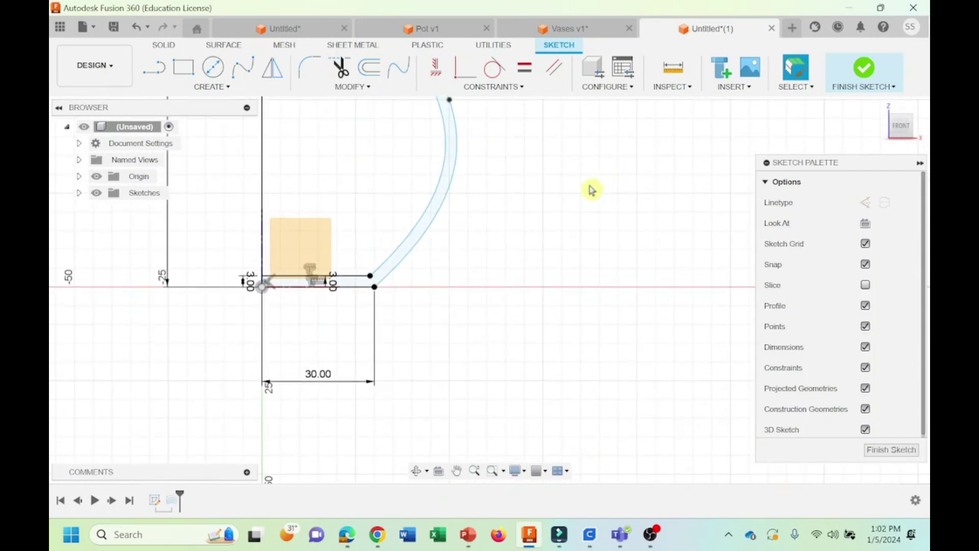
{"action": "left_click", "coordinate": [361, 92]}
{"action": "left_click", "coordinate": [334, 102]}
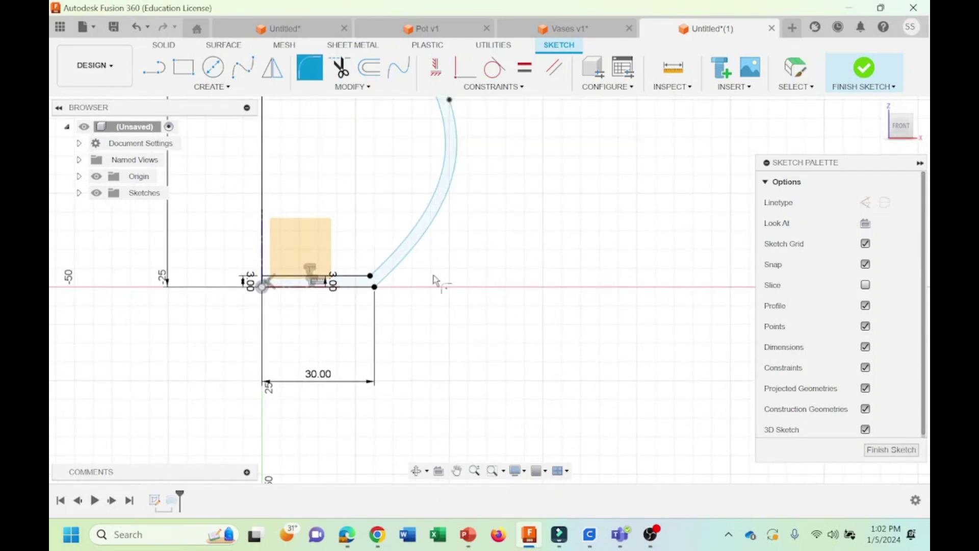
{"action": "left_click", "coordinate": [381, 280]}
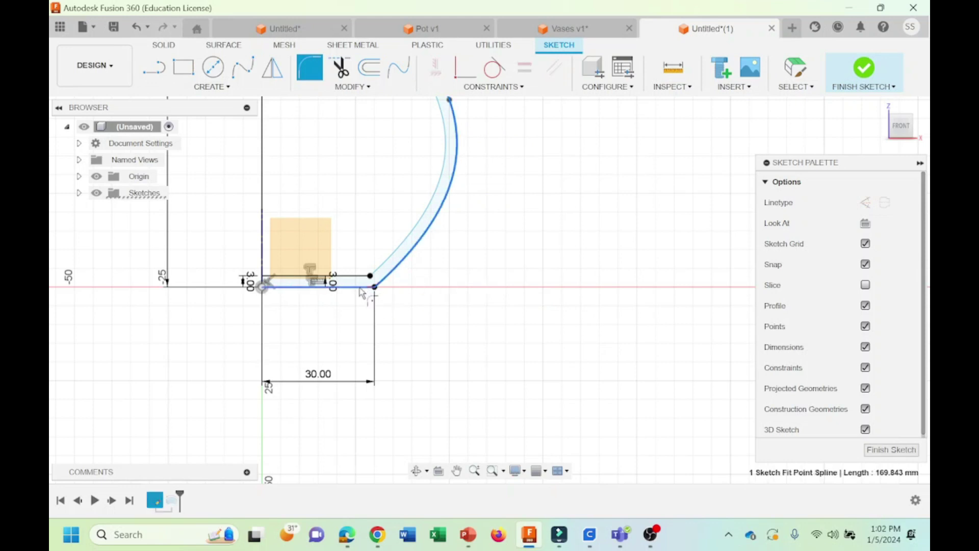
{"action": "left_click", "coordinate": [368, 287]}
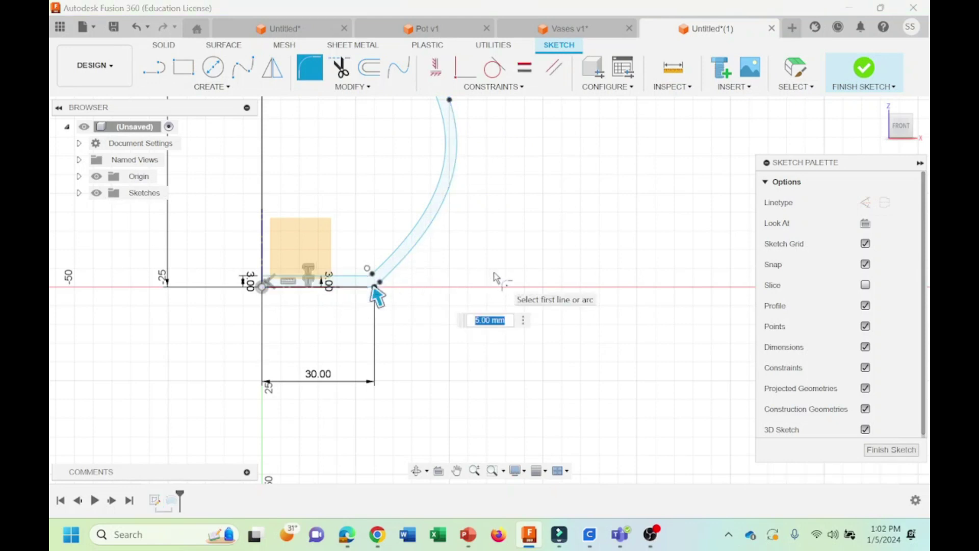
Step: Set the base corner fillet radius to 10 mm and finish the sketch to update the vase body
{"action": "scroll", "coordinate": [553, 351], "scroll_direction": "up", "scroll_amount": 5}
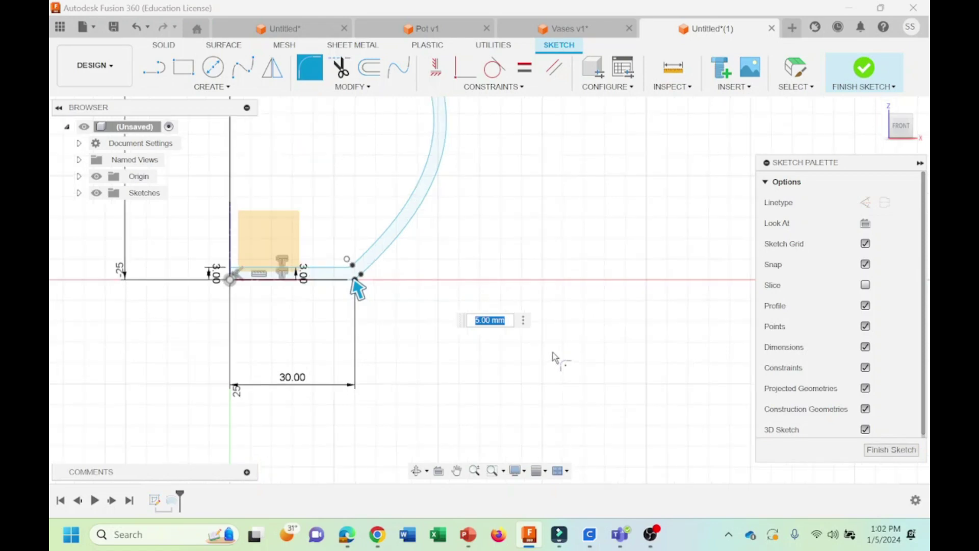
{"action": "scroll", "coordinate": [553, 350], "scroll_direction": "down", "scroll_amount": 4}
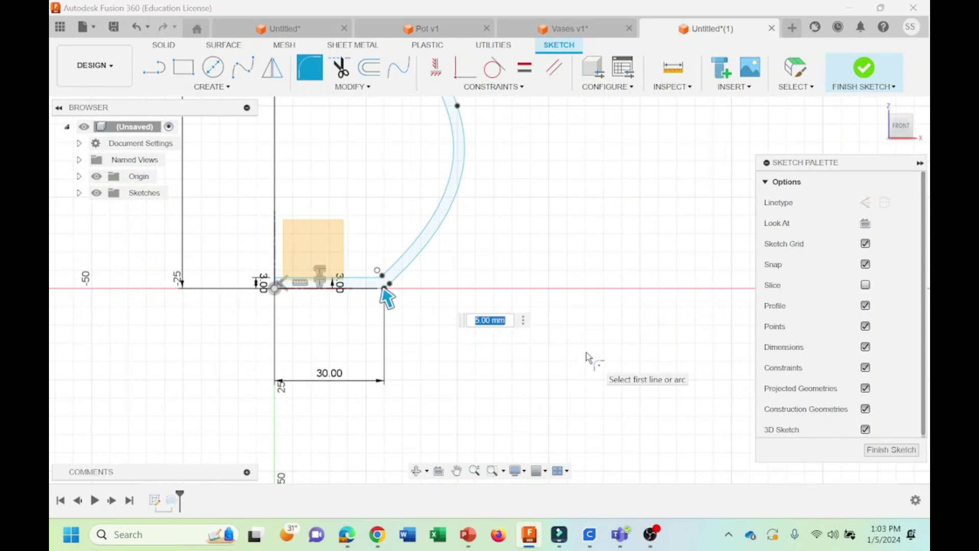
{"action": "type", "text": "7"}
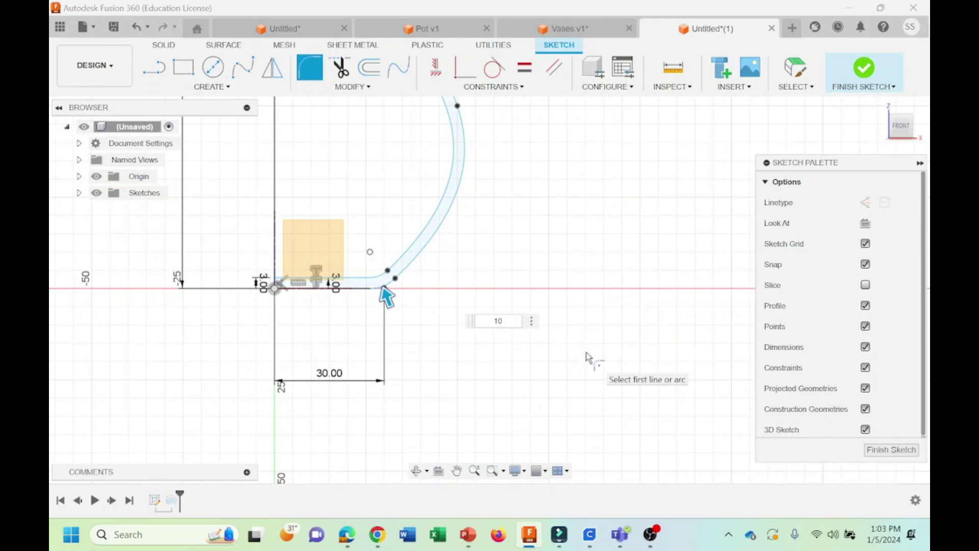
{"action": "left_click", "coordinate": [887, 450]}
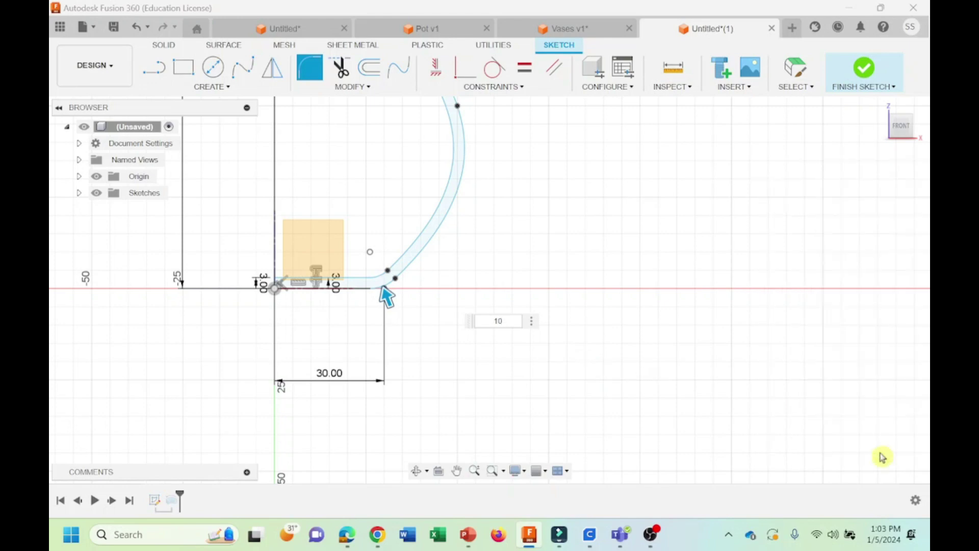
Step: View the whole vase with its rounded base from an angled 3D viewpoint
{"action": "scroll", "coordinate": [648, 210], "scroll_direction": "down", "scroll_amount": 3}
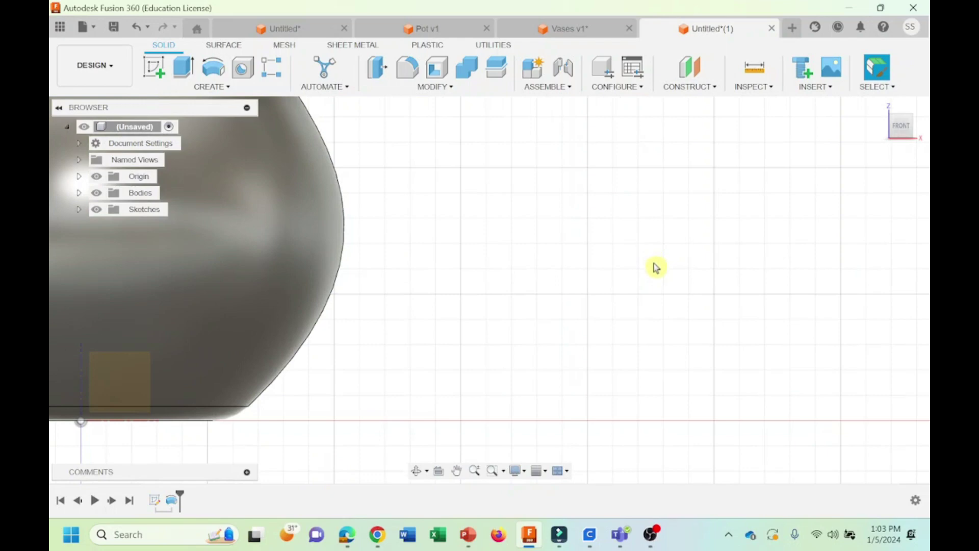
{"action": "scroll", "coordinate": [656, 265], "scroll_direction": "down", "scroll_amount": 5}
{"action": "middle_click_drag", "start_coordinate": [673, 226], "coordinate": [568, 335]}
{"action": "left_click", "coordinate": [415, 470]}
{"action": "left_click_drag", "start_coordinate": [481, 312], "coordinate": [456, 332]}
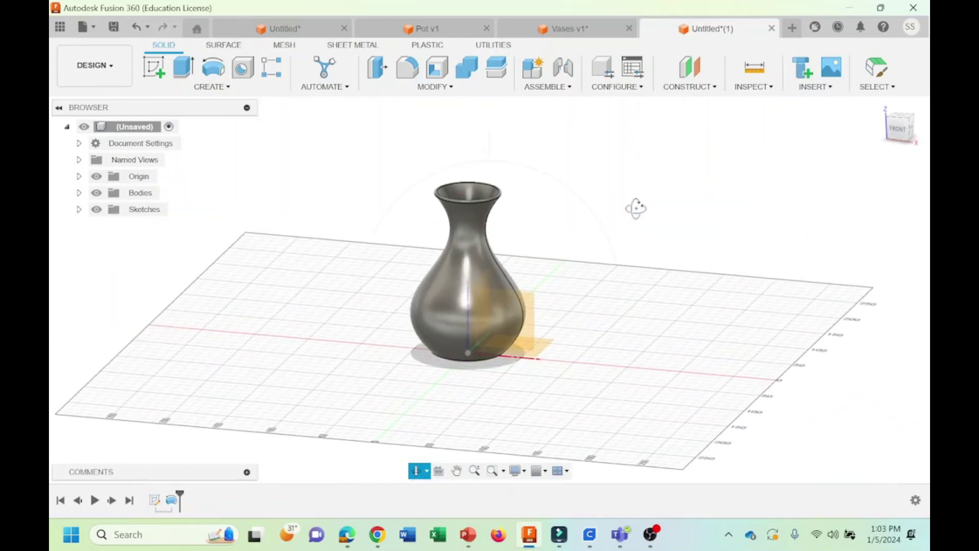